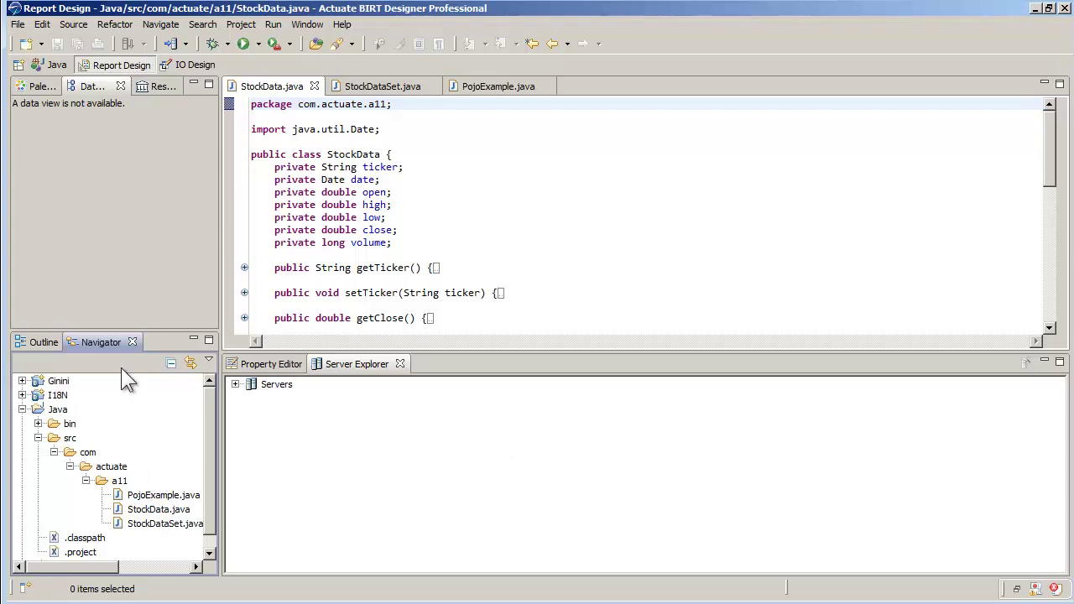
- In the Java perspective, review StockData.java, StockDataSet.java, then PojoExample.java
{"action": "left_click", "coordinate": [56, 65]}
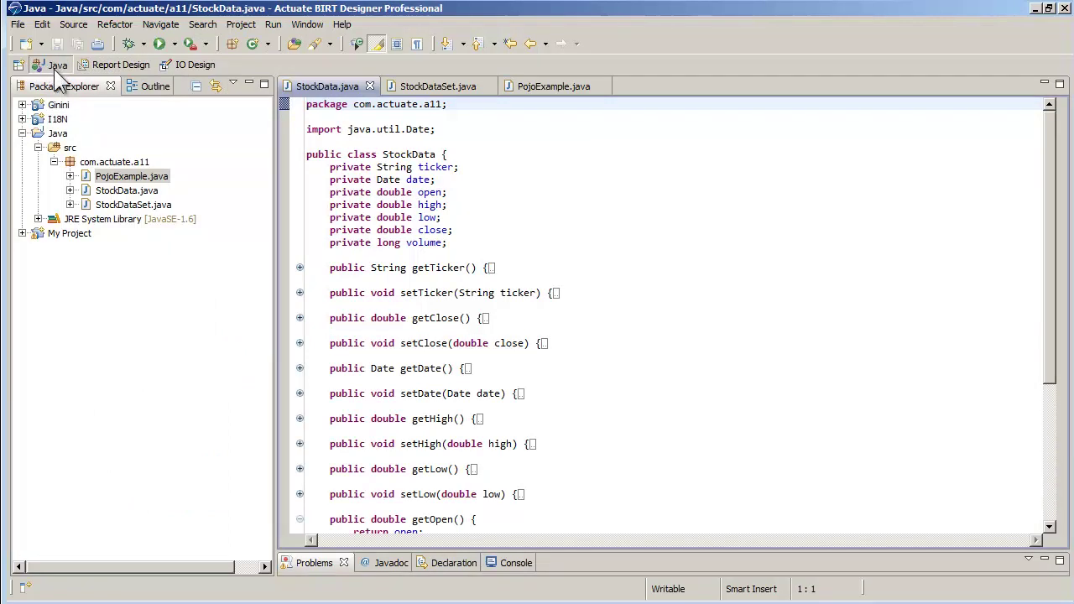
{"action": "double_click", "coordinate": [118, 190]}
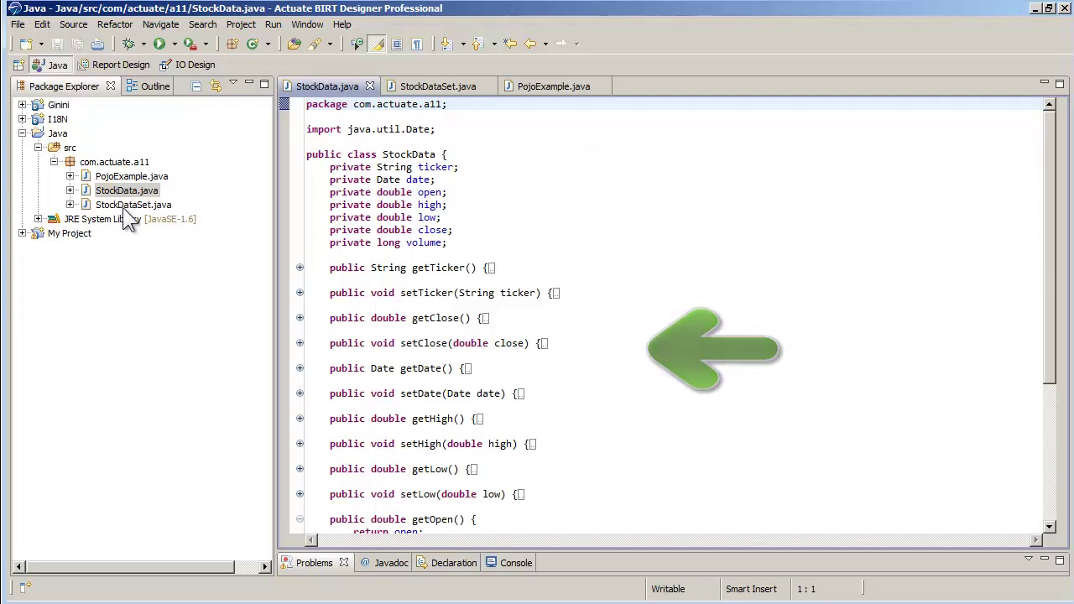
{"action": "double_click", "coordinate": [122, 206]}
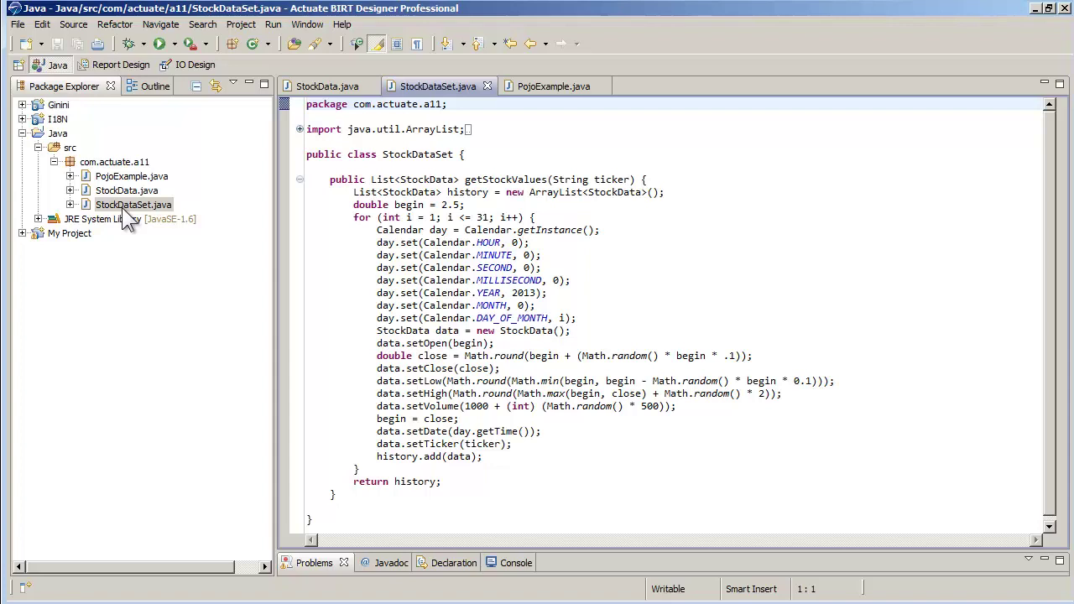
{"action": "double_click", "coordinate": [123, 178]}
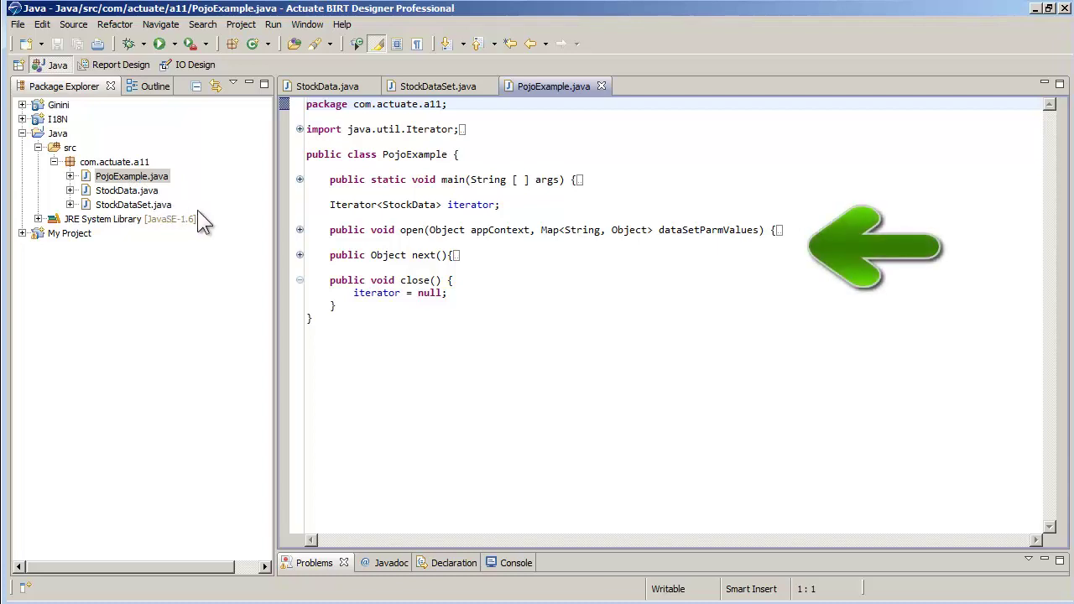
- Expand the open() and next() method bodies in PojoExample.java
{"action": "left_click", "coordinate": [299, 230]}
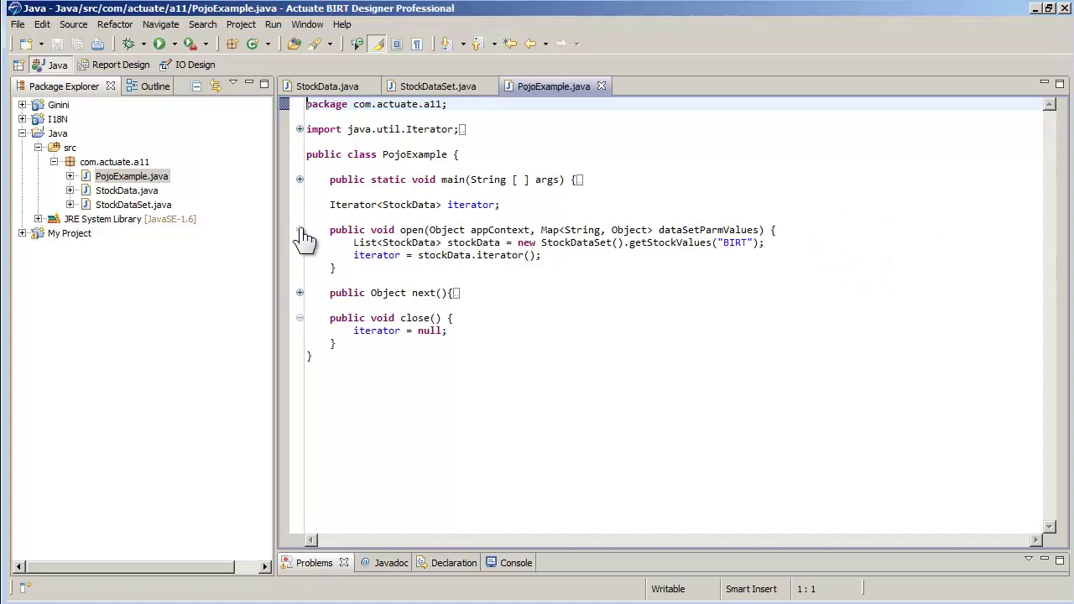
{"action": "left_click", "coordinate": [299, 293]}
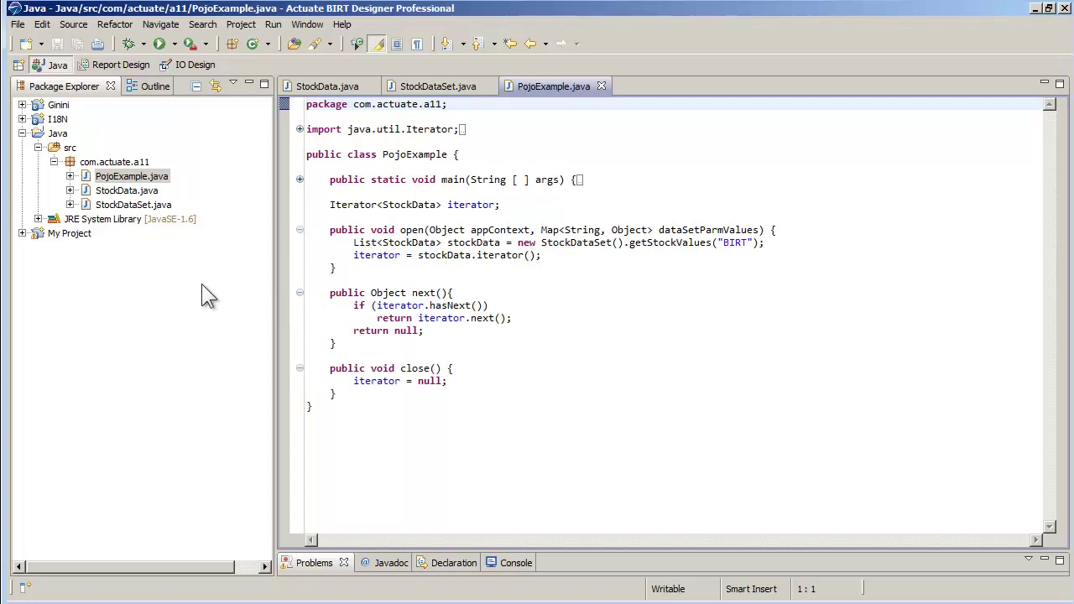
- Export the Java project as a JAR file, overwriting the existing My Project\Pojo.jar
{"action": "right_click", "coordinate": [65, 135]}
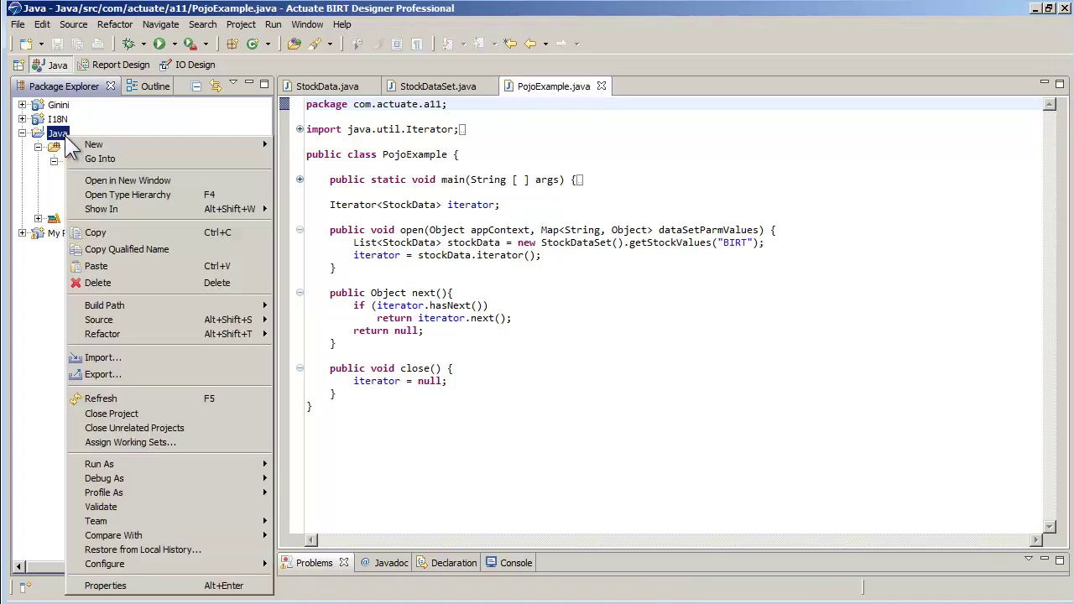
{"action": "left_click", "coordinate": [108, 374]}
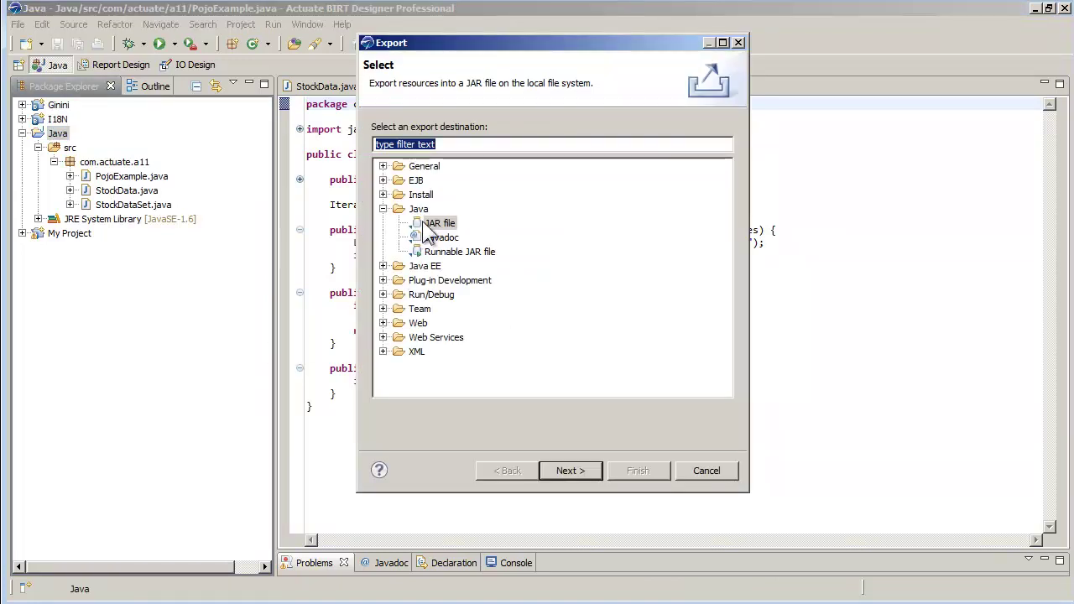
{"action": "left_click", "coordinate": [562, 470]}
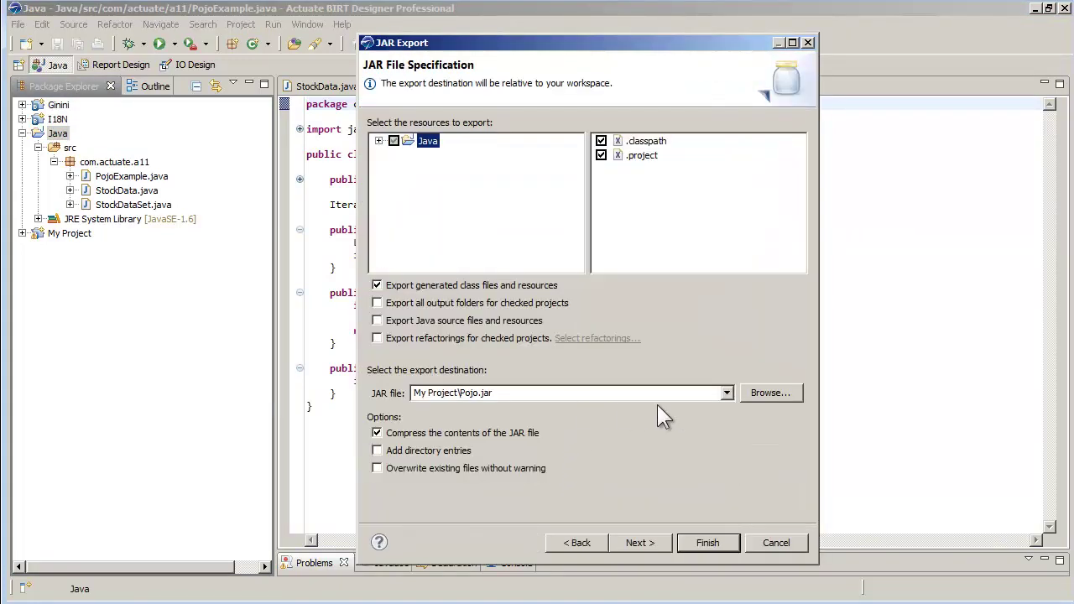
{"action": "left_click", "coordinate": [703, 543]}
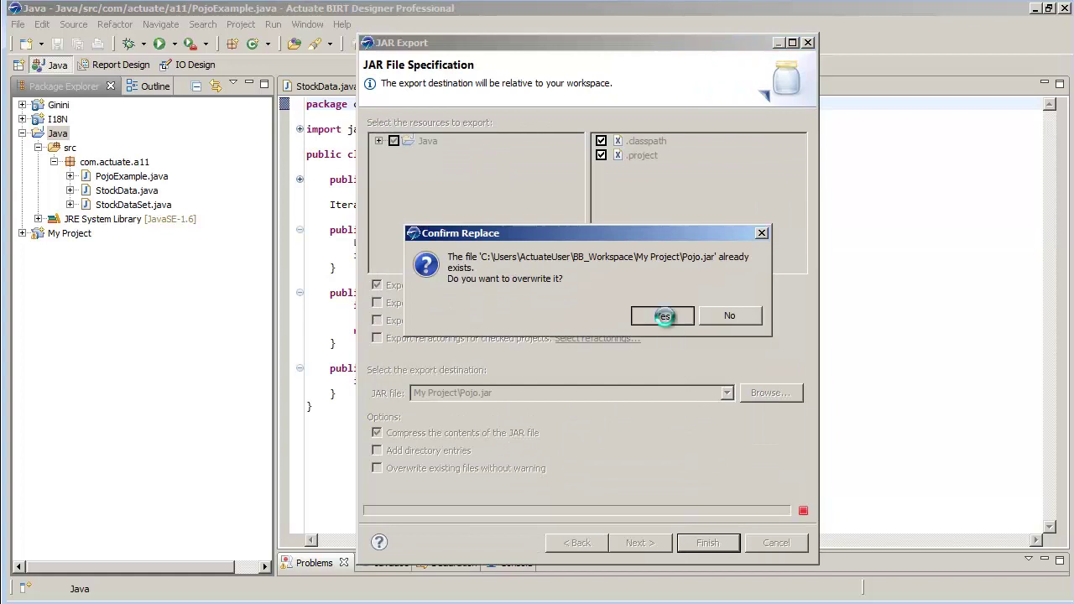
{"action": "left_click", "coordinate": [664, 317]}
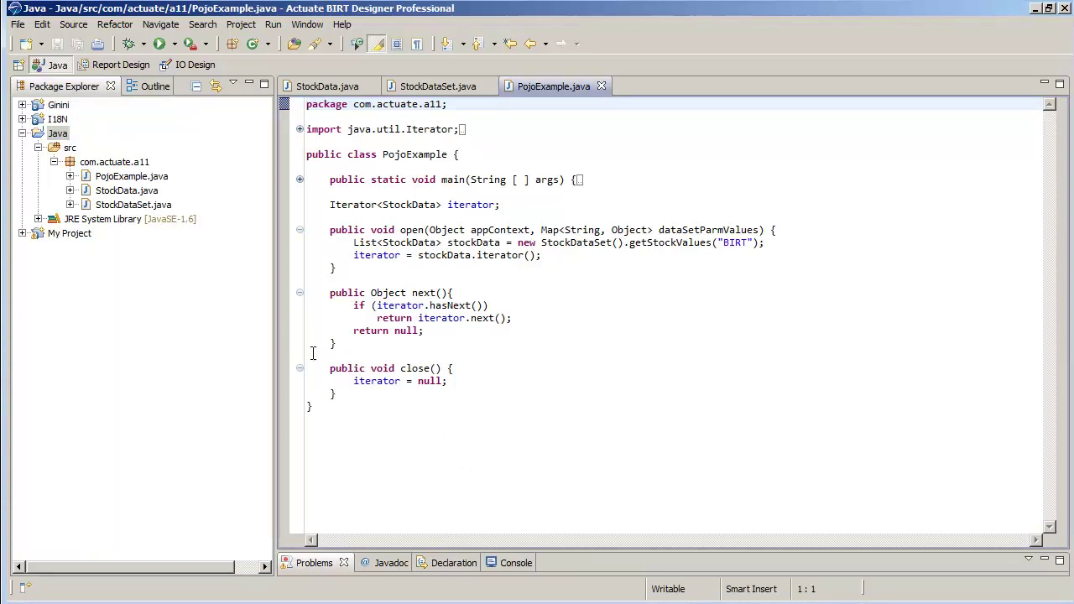
- In the Report Design perspective, create a new report named POJO in My Project
{"action": "left_click", "coordinate": [104, 61]}
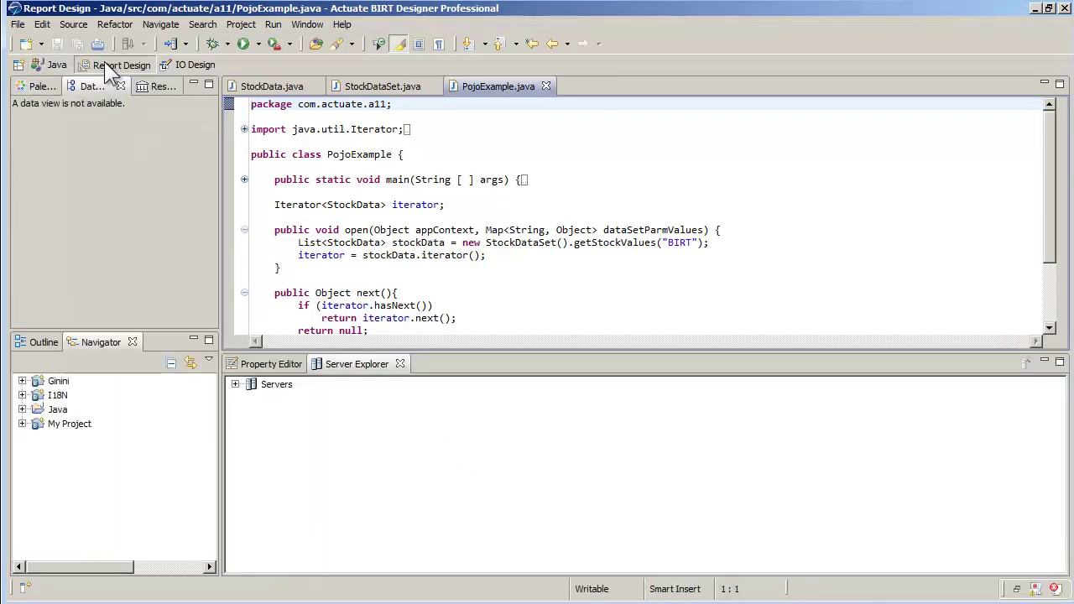
{"action": "right_click", "coordinate": [65, 423]}
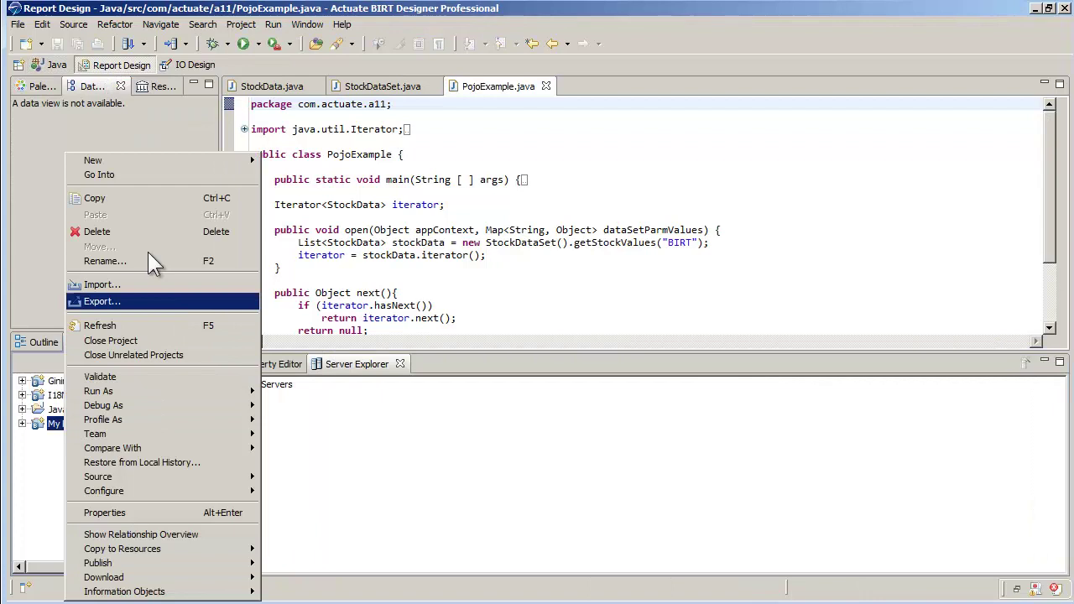
{"action": "mouse_move", "coordinate": [201, 162]}
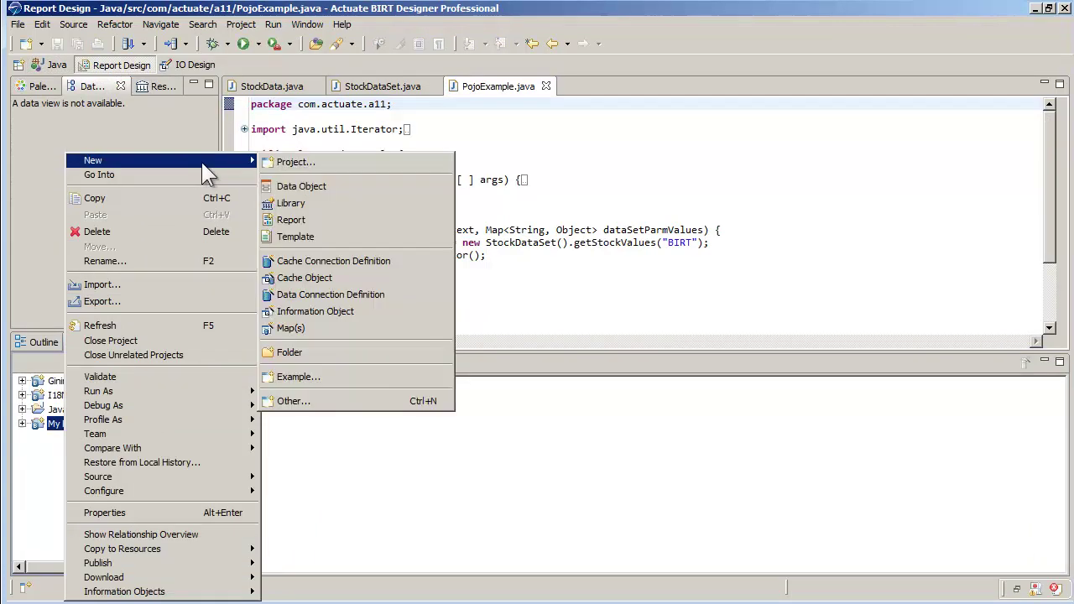
{"action": "left_click", "coordinate": [290, 220]}
{"action": "type", "text": "POJ"}
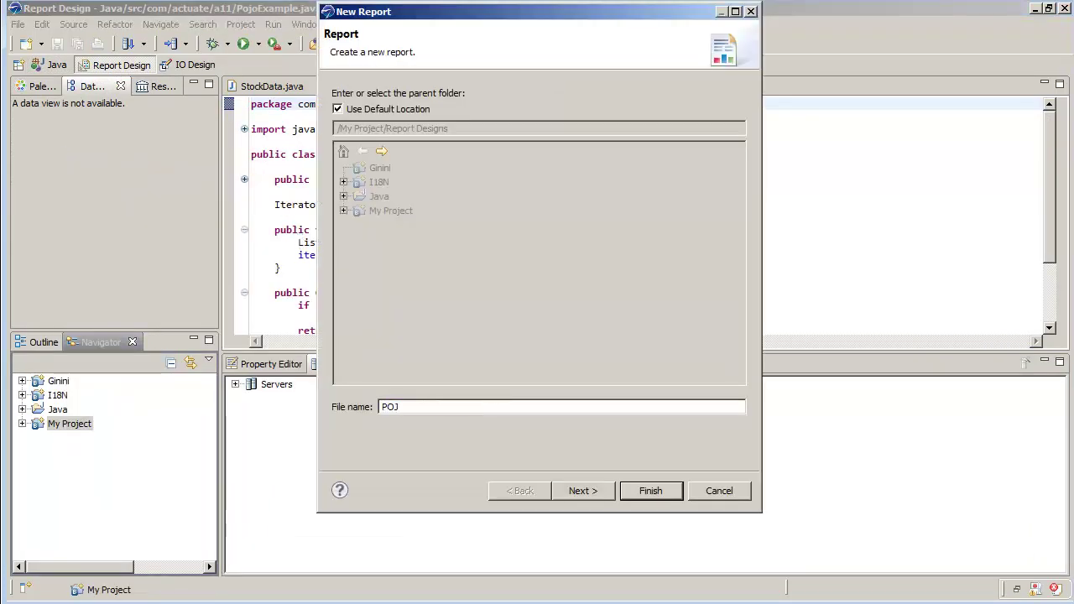
{"action": "type", "text": "O"}
{"action": "left_click", "coordinate": [665, 493]}
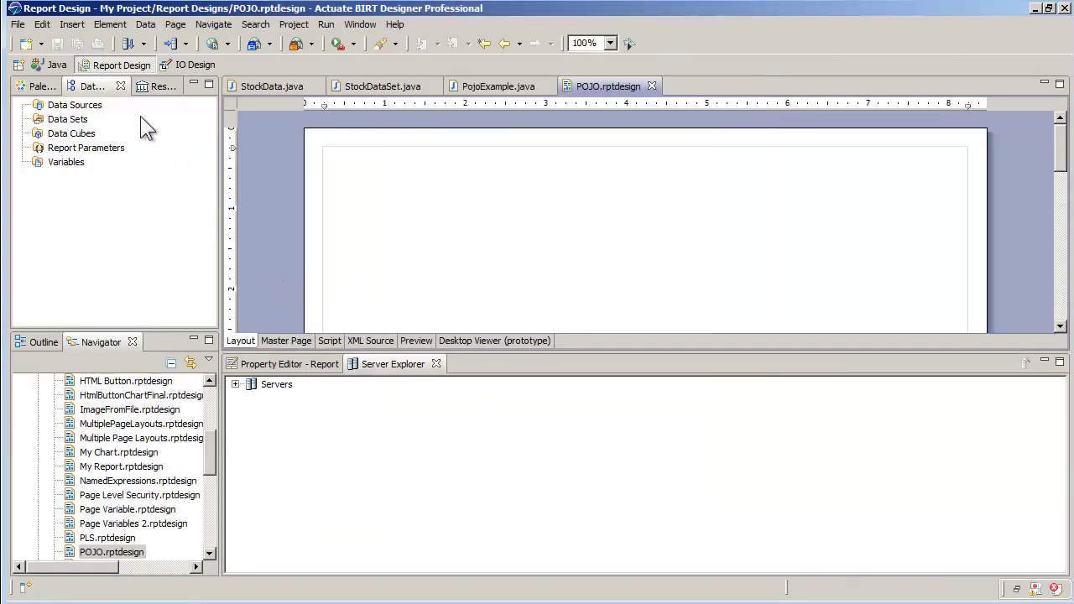
- Start an Actuate POJO data source and add Pojo.jar by relative path as a runtime jar
{"action": "right_click", "coordinate": [88, 105]}
{"action": "left_click", "coordinate": [119, 116]}
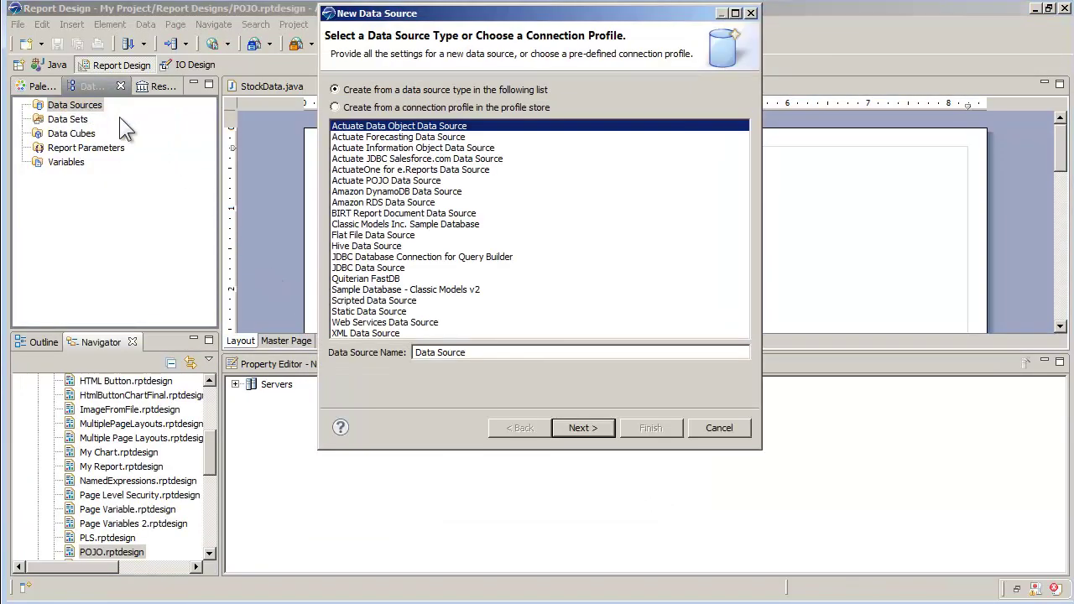
{"action": "left_click", "coordinate": [360, 180]}
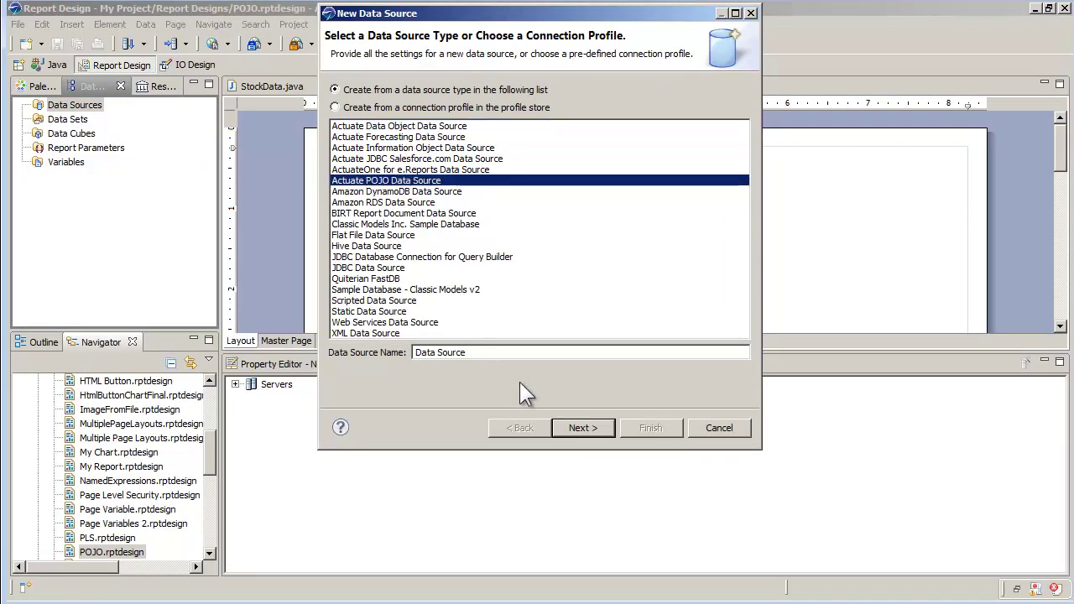
{"action": "left_click", "coordinate": [579, 428]}
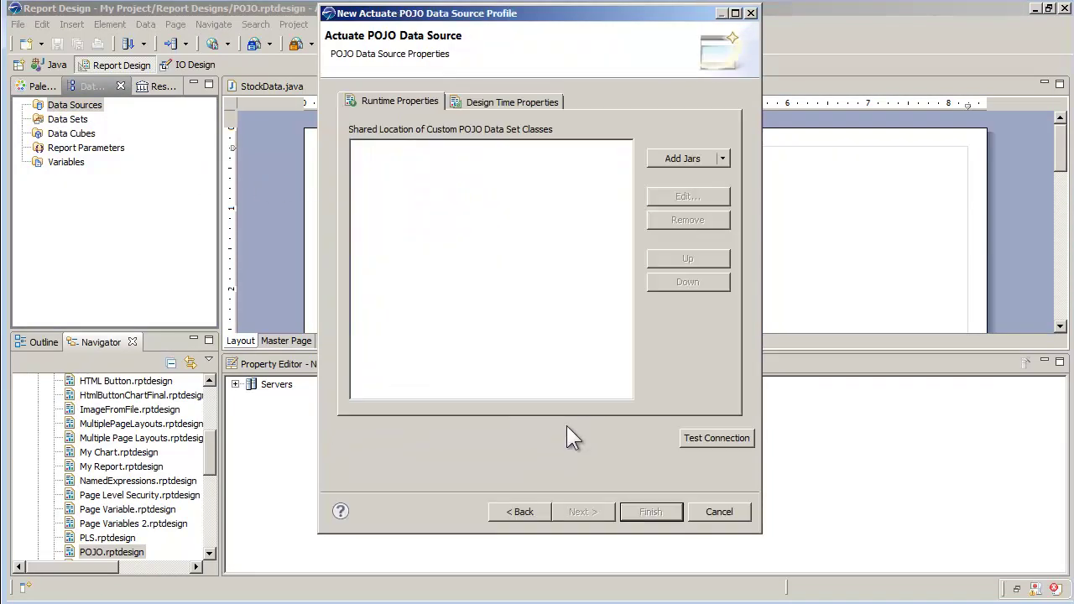
{"action": "left_click", "coordinate": [722, 158]}
{"action": "left_click", "coordinate": [717, 178]}
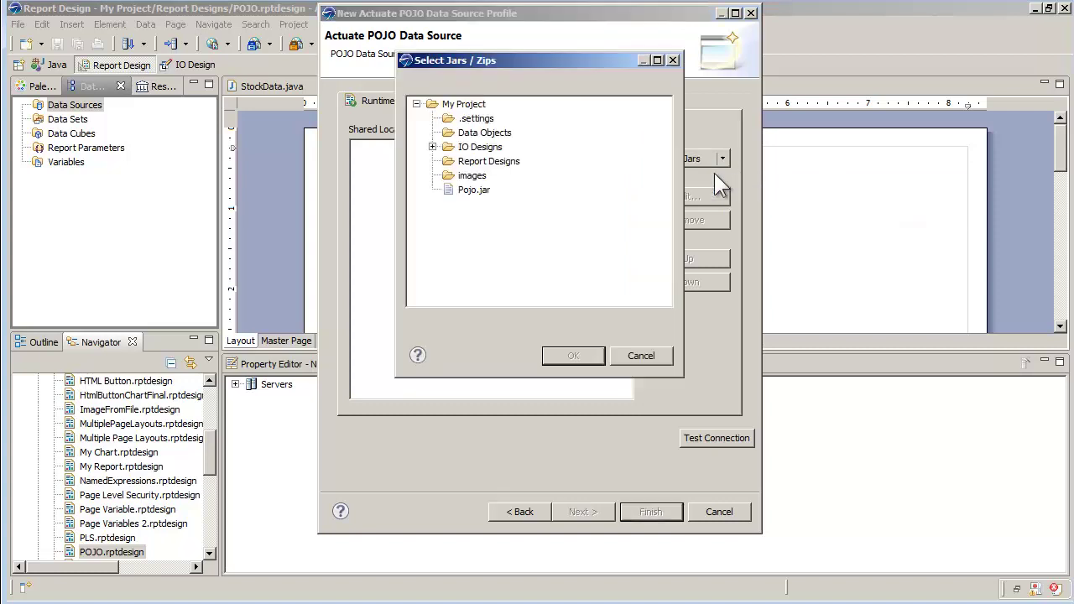
{"action": "left_click", "coordinate": [478, 190]}
{"action": "left_click", "coordinate": [573, 356]}
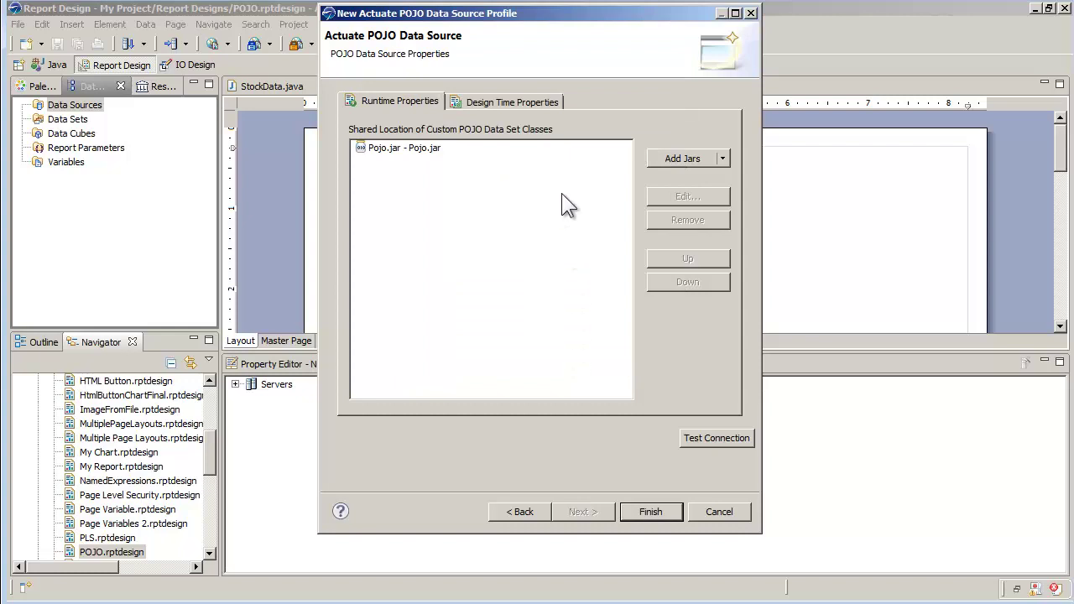
- Add Pojo.jar by relative path for design-time classes and finish the data source
{"action": "left_click", "coordinate": [531, 103]}
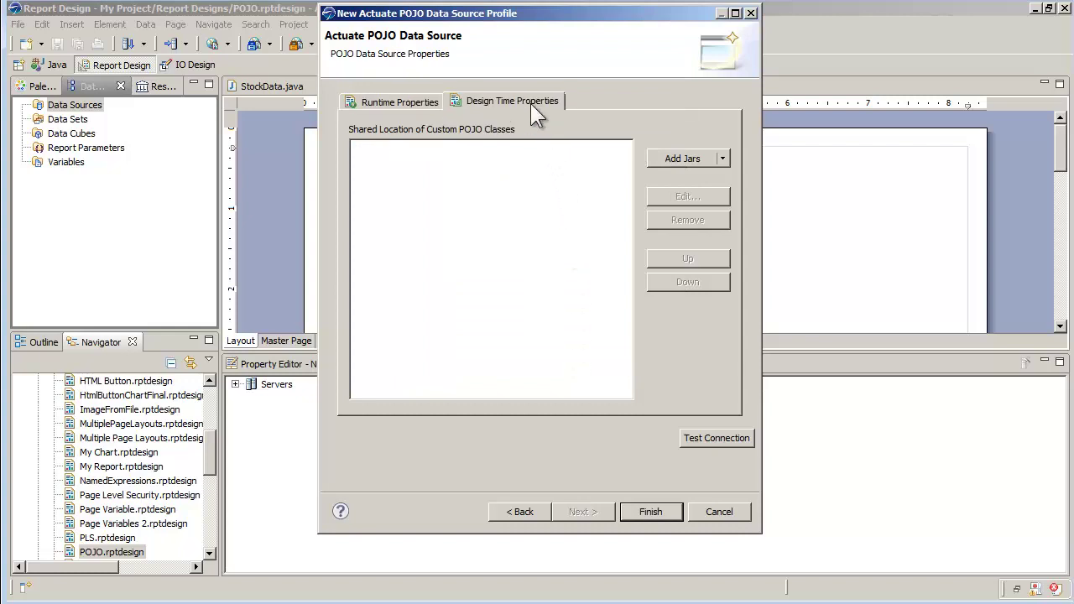
{"action": "left_click", "coordinate": [722, 158]}
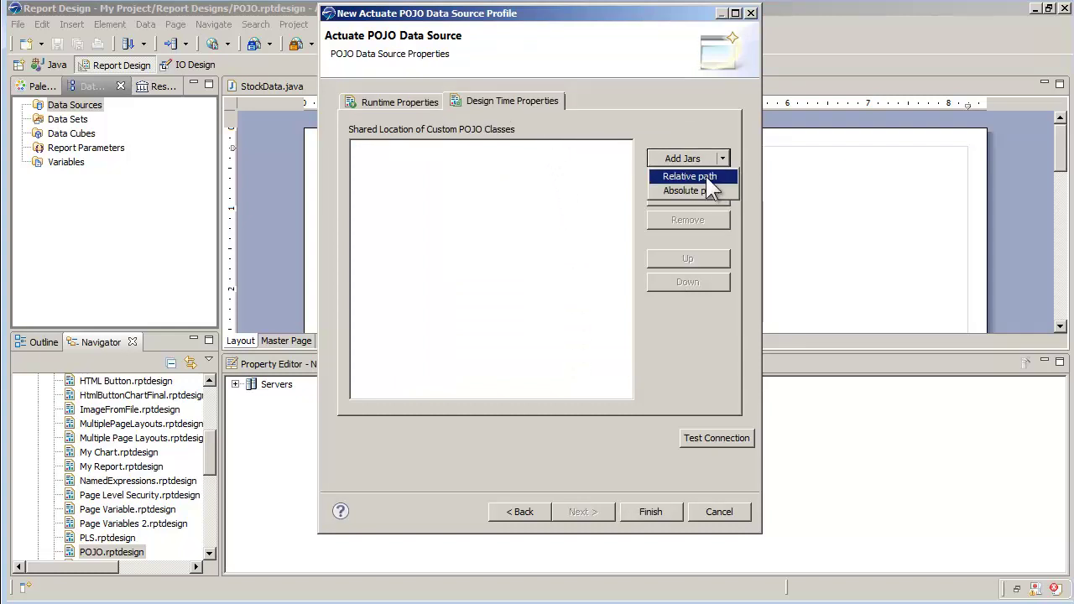
{"action": "left_click", "coordinate": [705, 176]}
{"action": "left_click", "coordinate": [468, 189]}
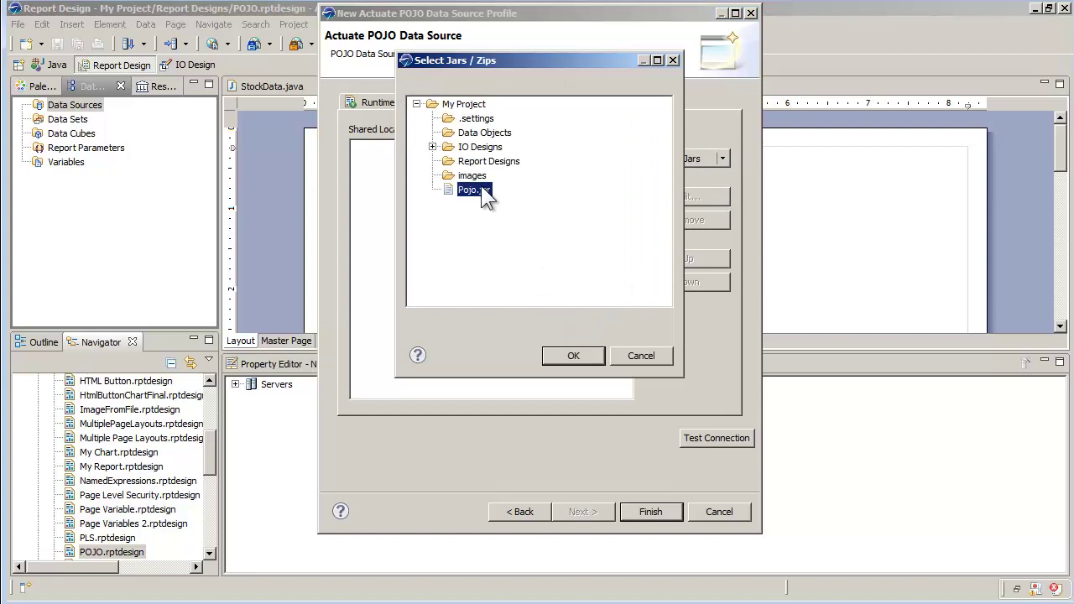
{"action": "left_click", "coordinate": [571, 357]}
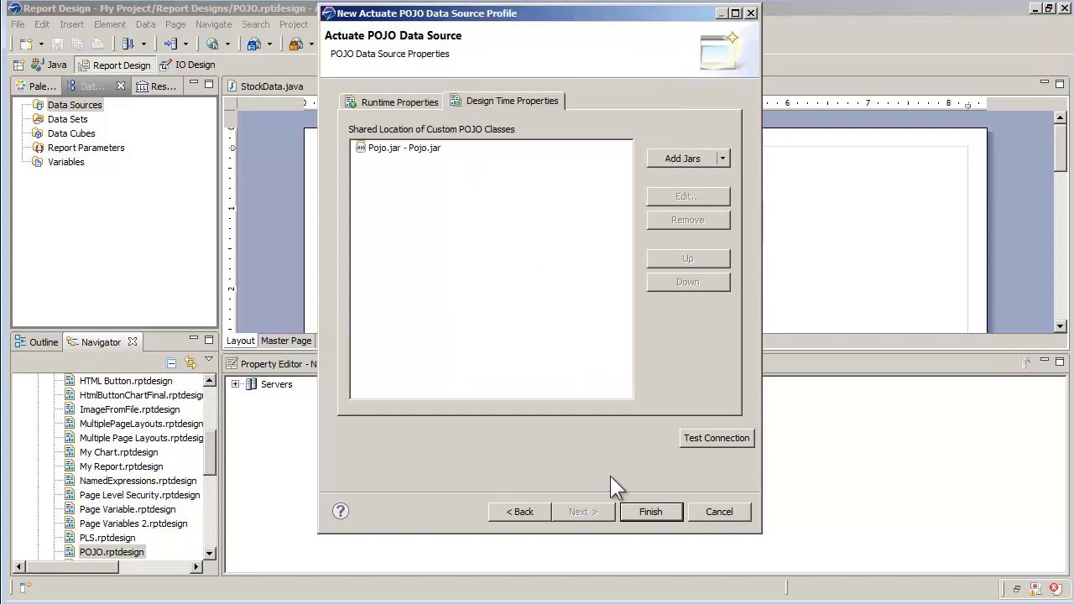
{"action": "left_click", "coordinate": [644, 511]}
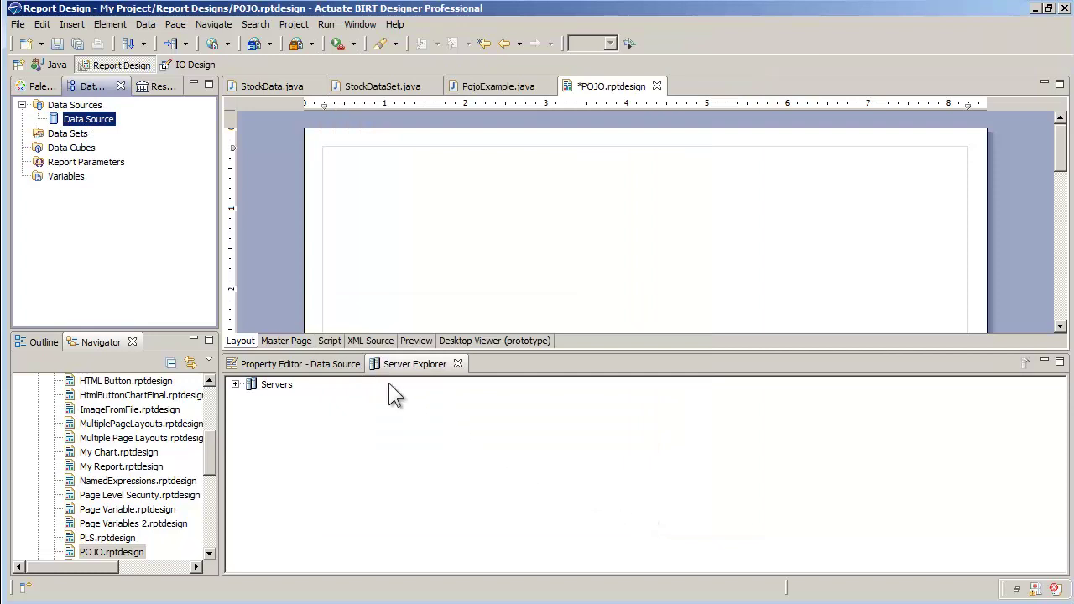
- Create a new POJO data set with class name com.actuate.a11.PojoExample
{"action": "right_click", "coordinate": [84, 134]}
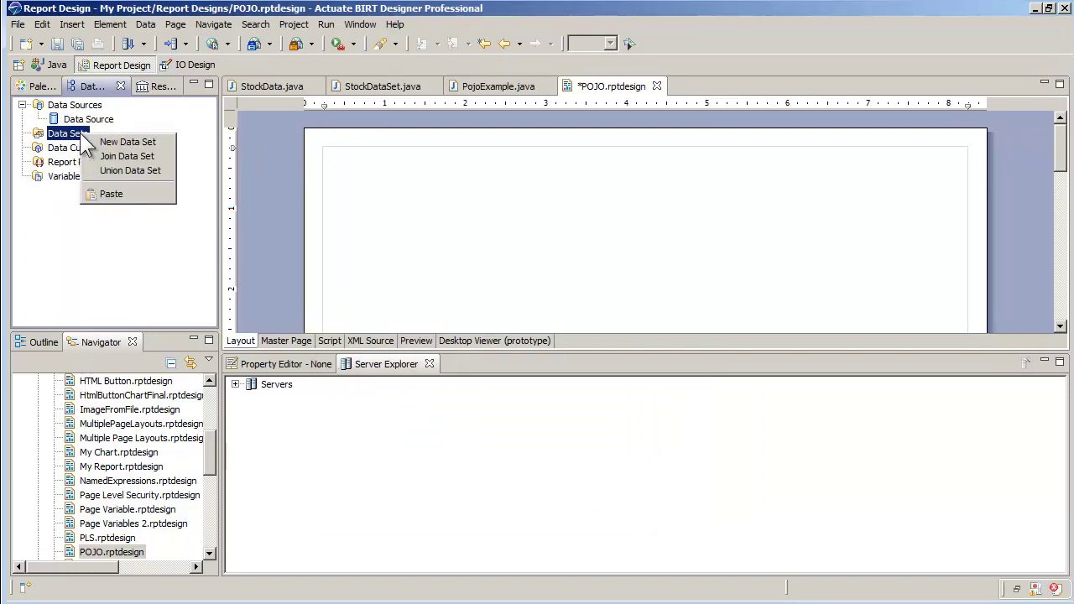
{"action": "left_click", "coordinate": [114, 141]}
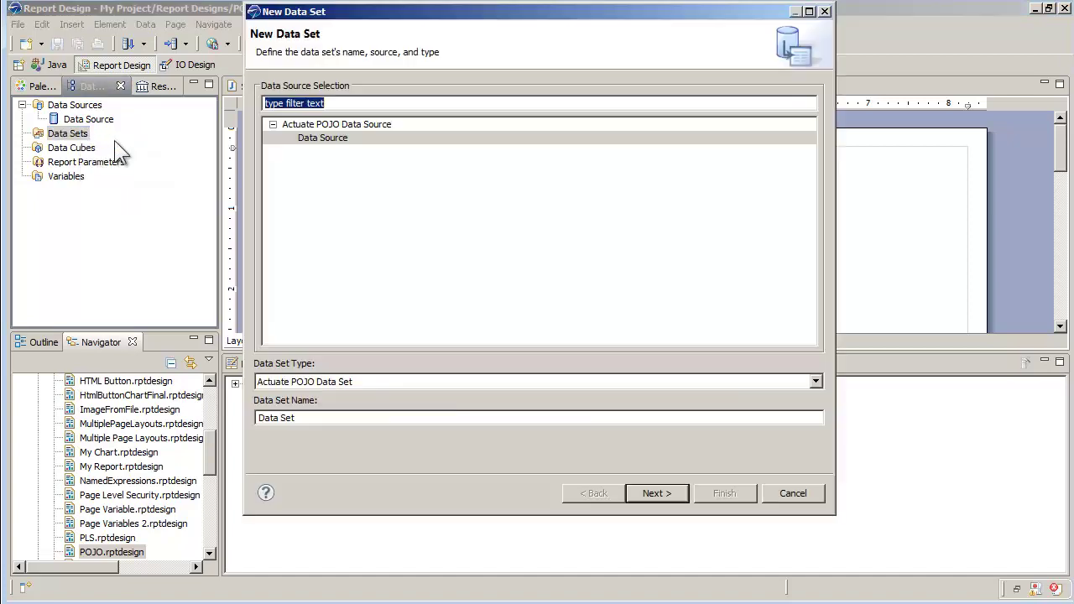
{"action": "left_click", "coordinate": [655, 494]}
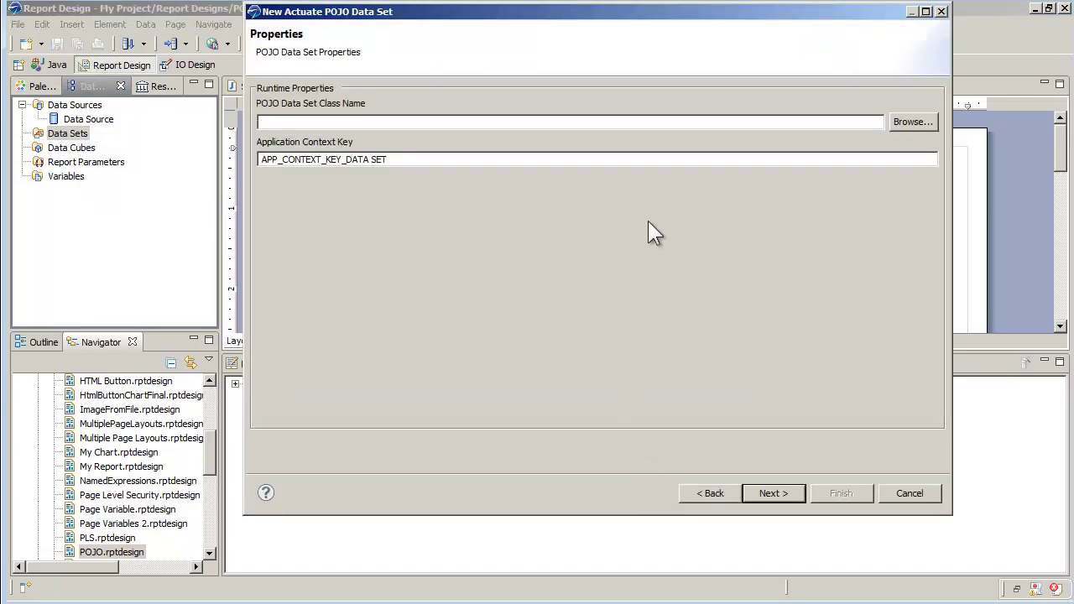
{"action": "left_click", "coordinate": [899, 123]}
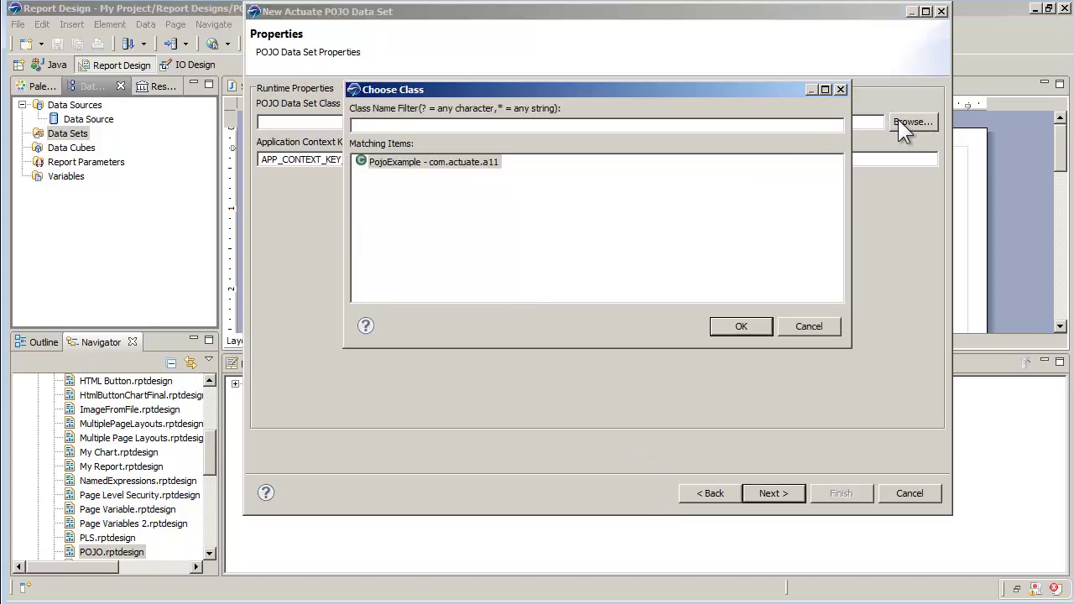
{"action": "left_click", "coordinate": [389, 162]}
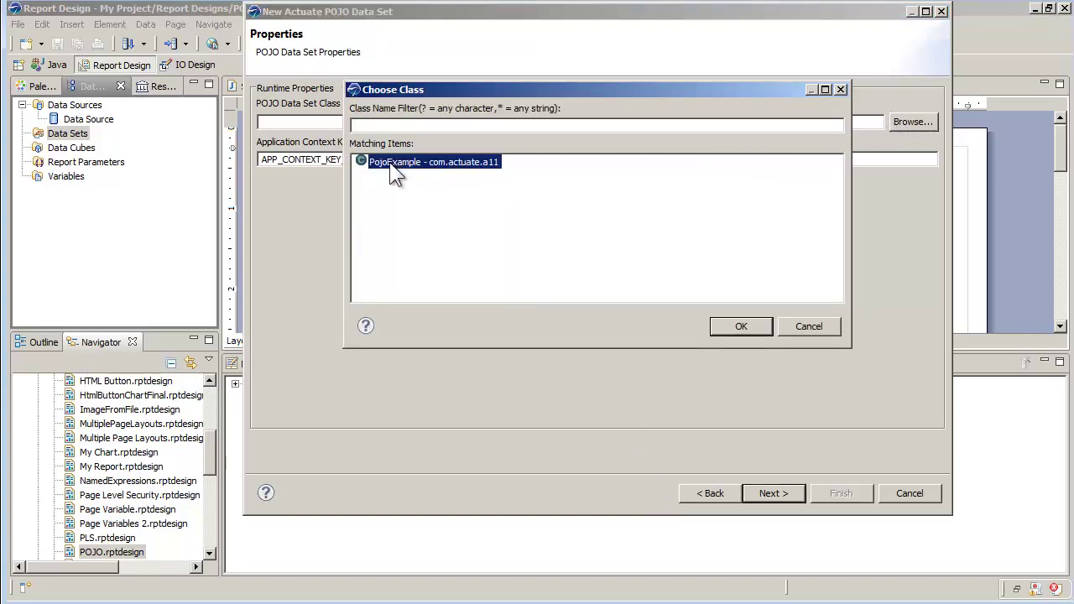
{"action": "left_click", "coordinate": [736, 325]}
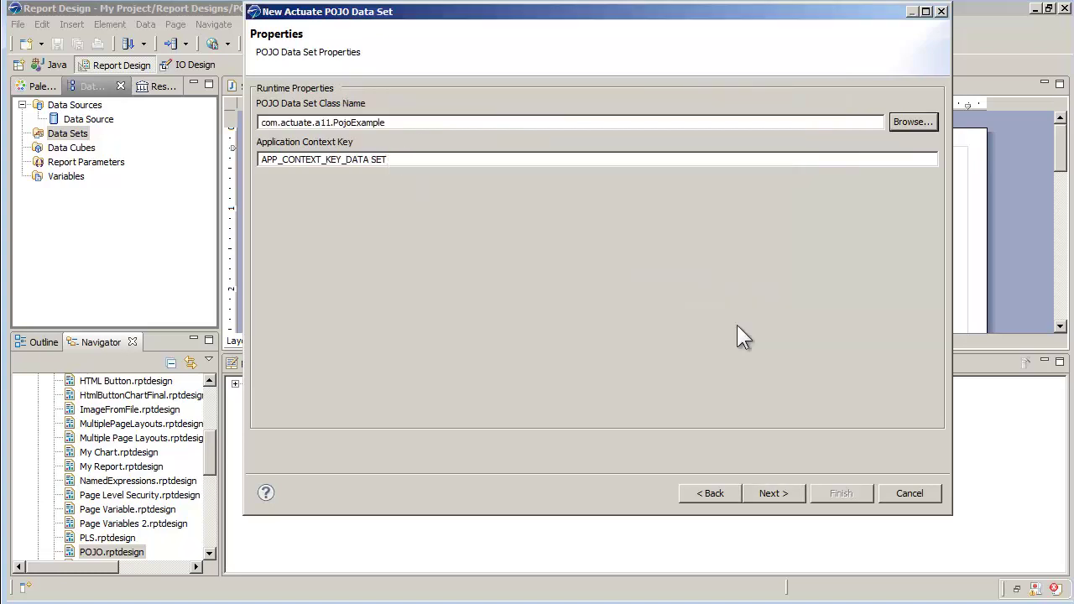
- Map the StockData getters getClose() through getVolume() to data set columns and finish
{"action": "left_click", "coordinate": [772, 493]}
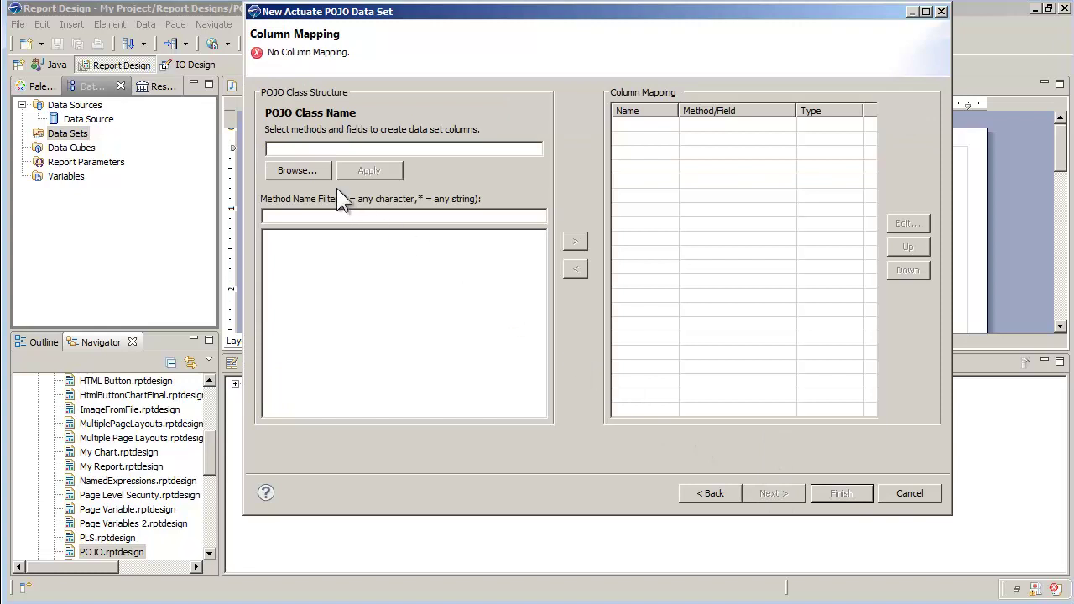
{"action": "left_click", "coordinate": [308, 172]}
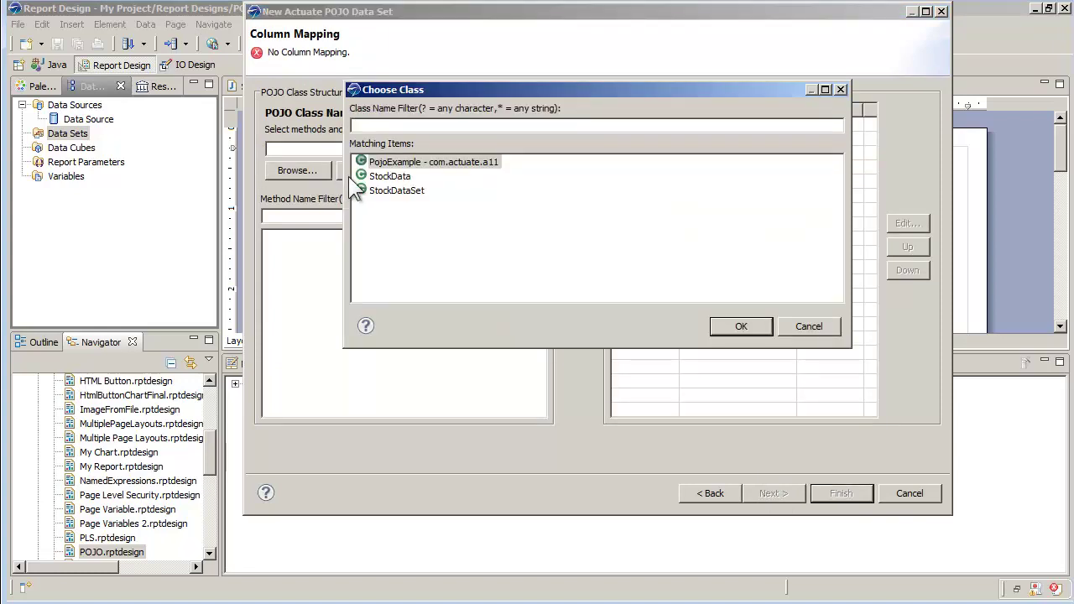
{"action": "left_click", "coordinate": [384, 179]}
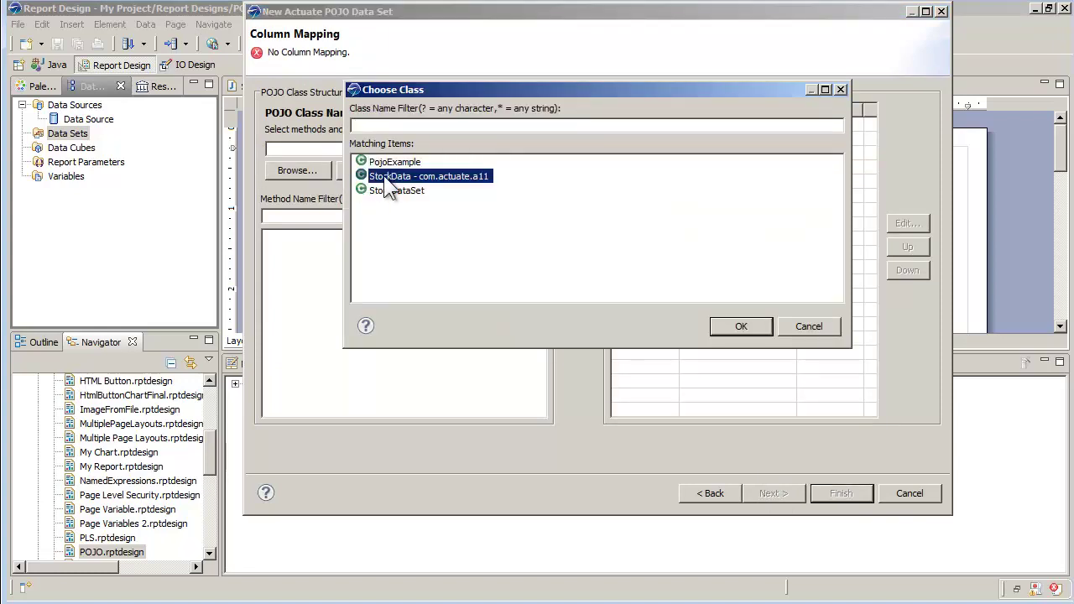
{"action": "left_click", "coordinate": [741, 327]}
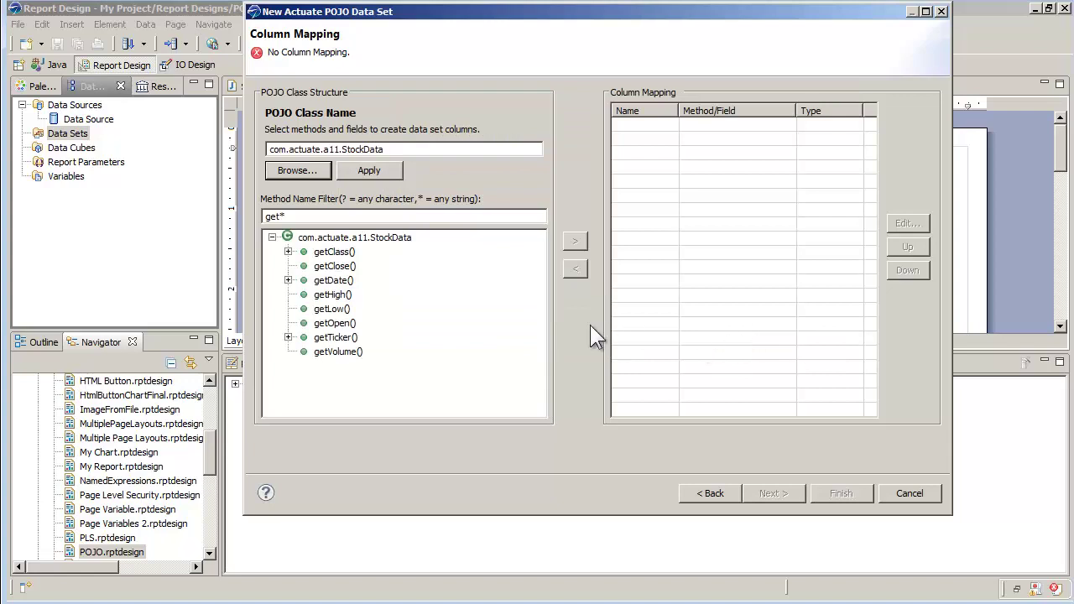
{"action": "left_click", "coordinate": [341, 267]}
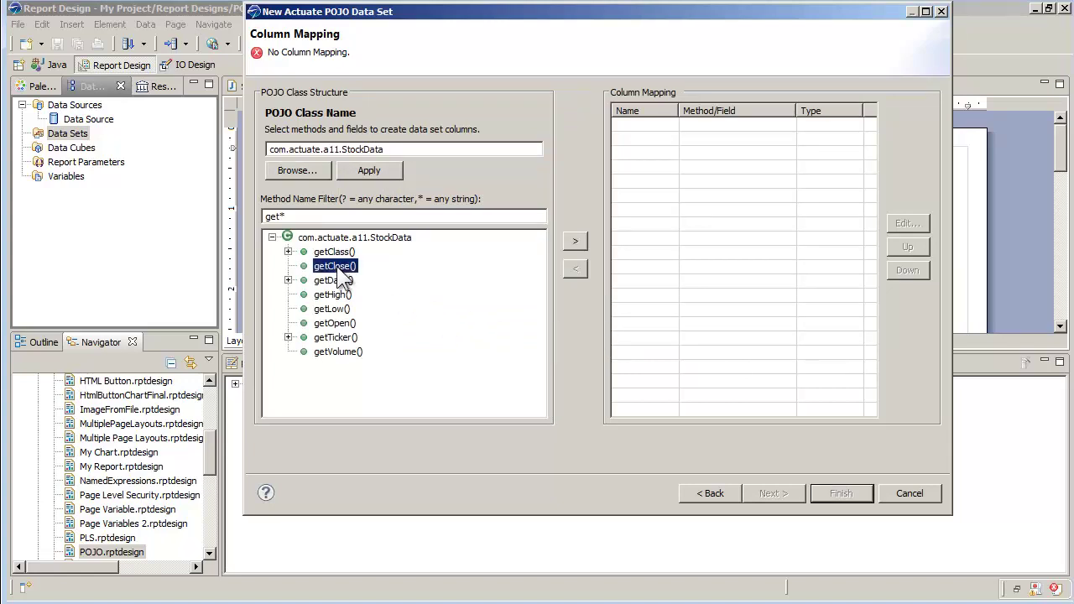
{"action": "left_click", "coordinate": [338, 351], "text": "shift"}
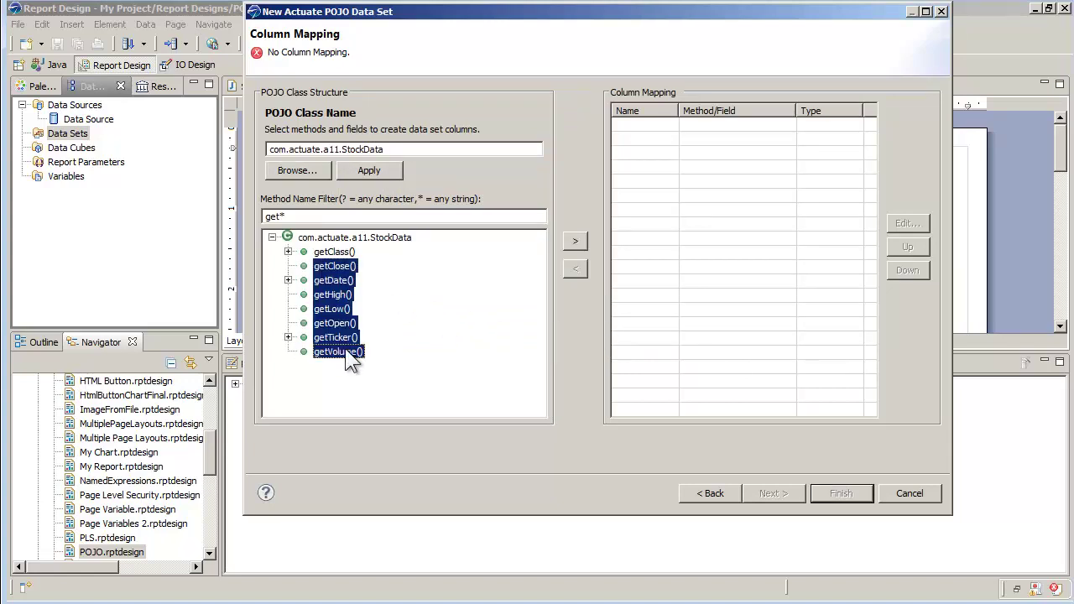
{"action": "left_click", "coordinate": [577, 245]}
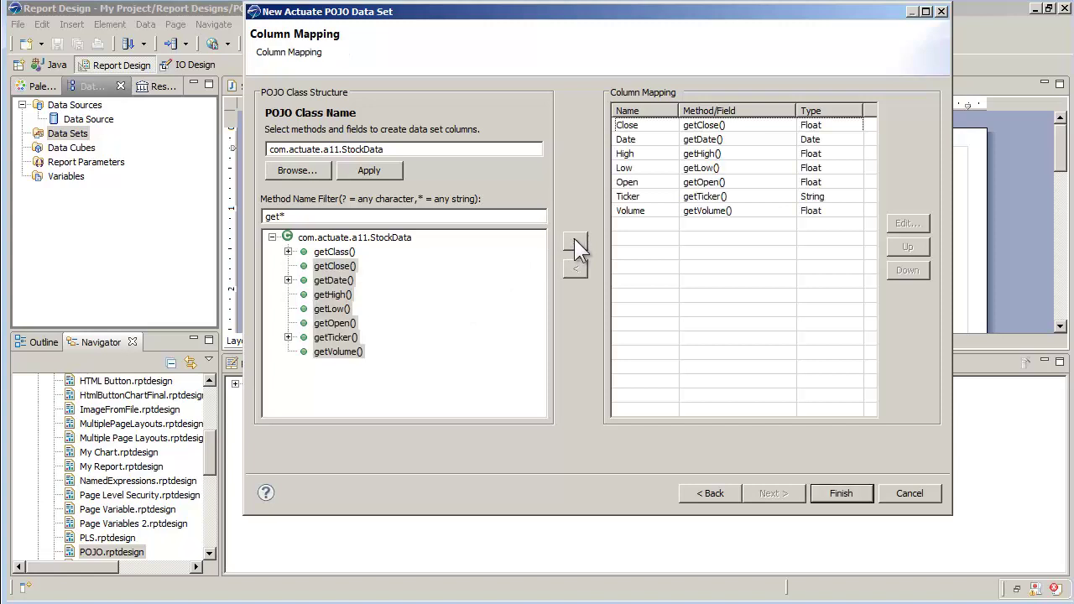
{"action": "left_click", "coordinate": [834, 493]}
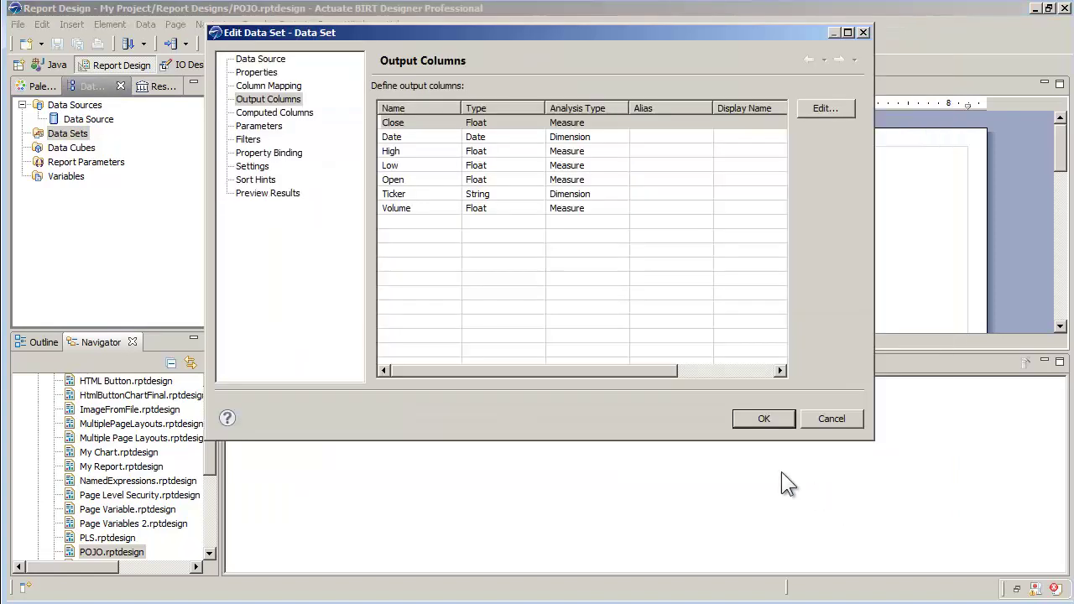
- Accept the data set columns, drop the data set onto the layout as a table, and preview
{"action": "left_click", "coordinate": [740, 420]}
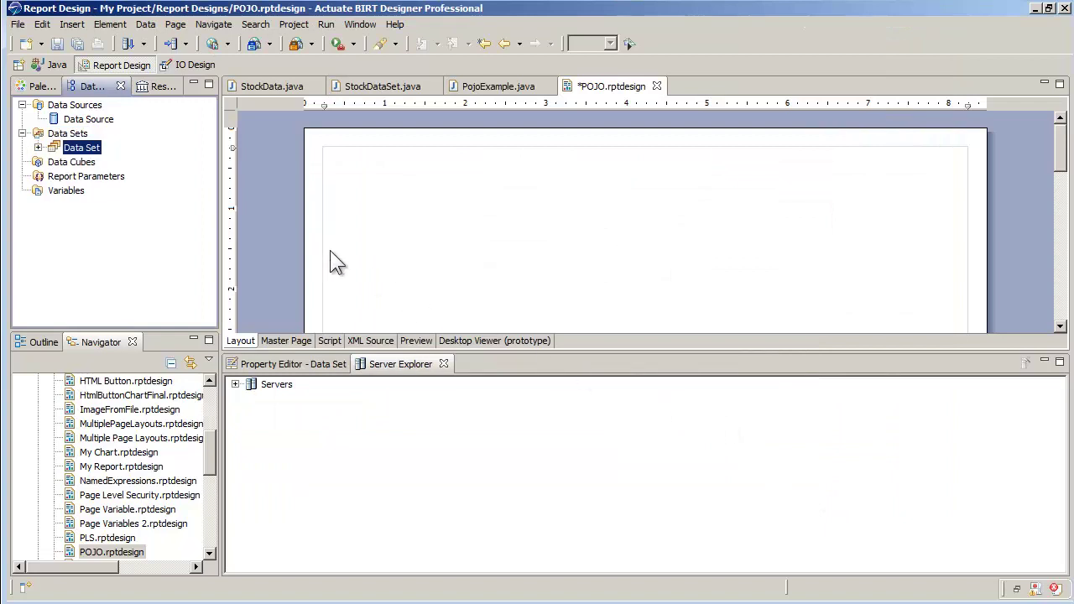
{"action": "left_click_drag", "start_coordinate": [84, 150], "coordinate": [172, 168]}
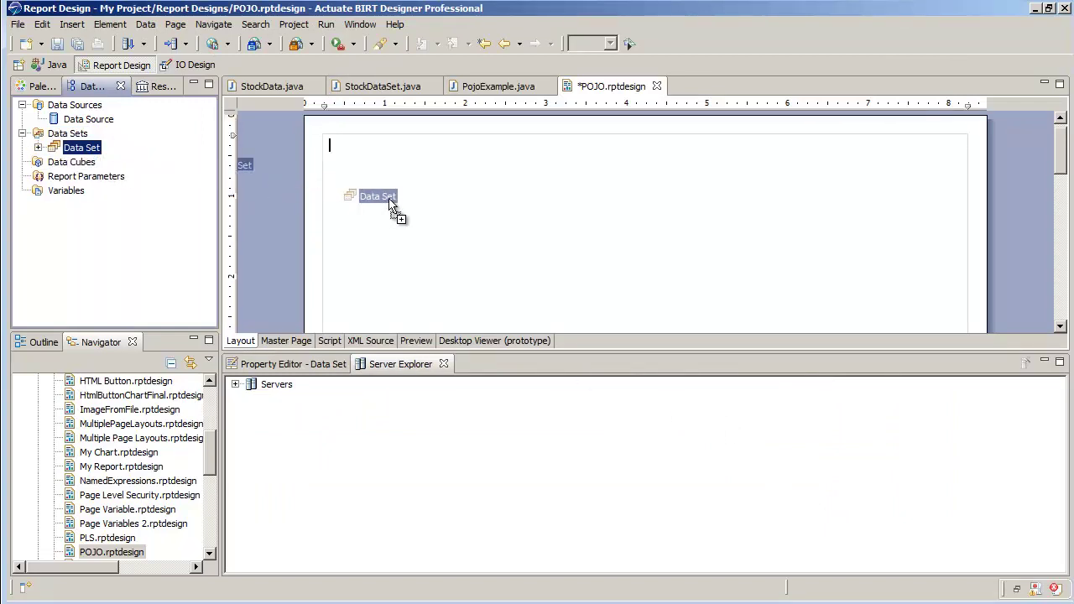
{"action": "left_click_drag", "start_coordinate": [388, 199], "coordinate": [388, 200]}
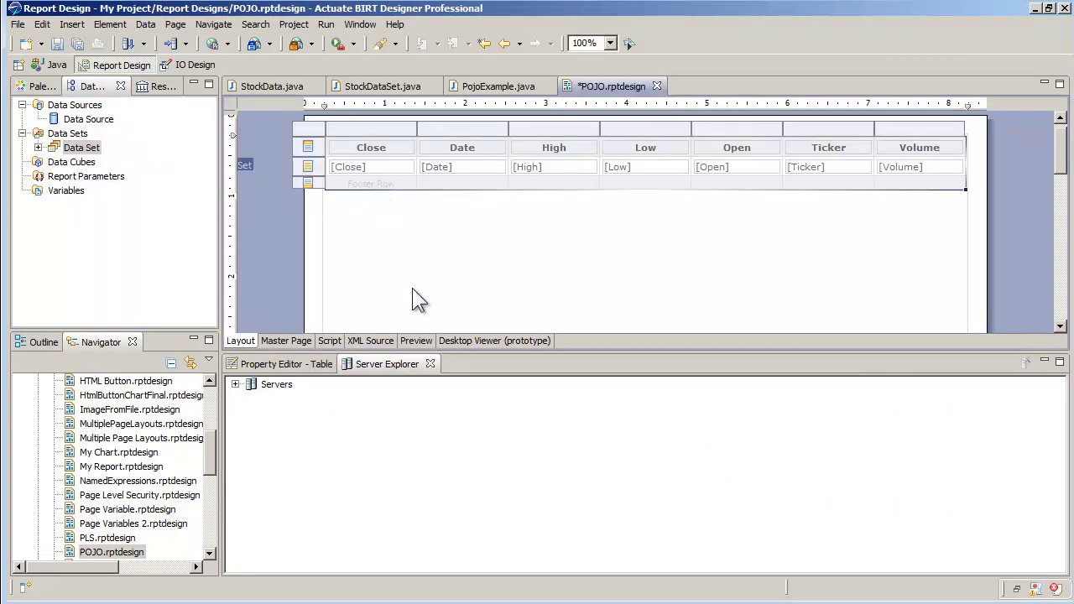
{"action": "left_click", "coordinate": [421, 341]}
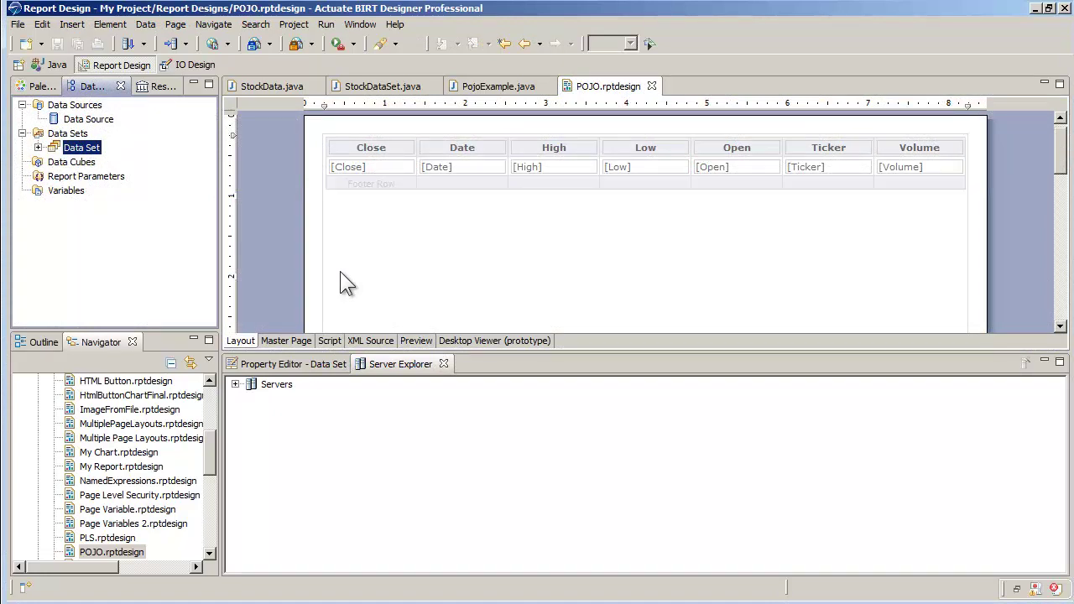
- Add input String parameter param_1 with default value "ABC" to the data set
{"action": "double_click", "coordinate": [80, 148]}
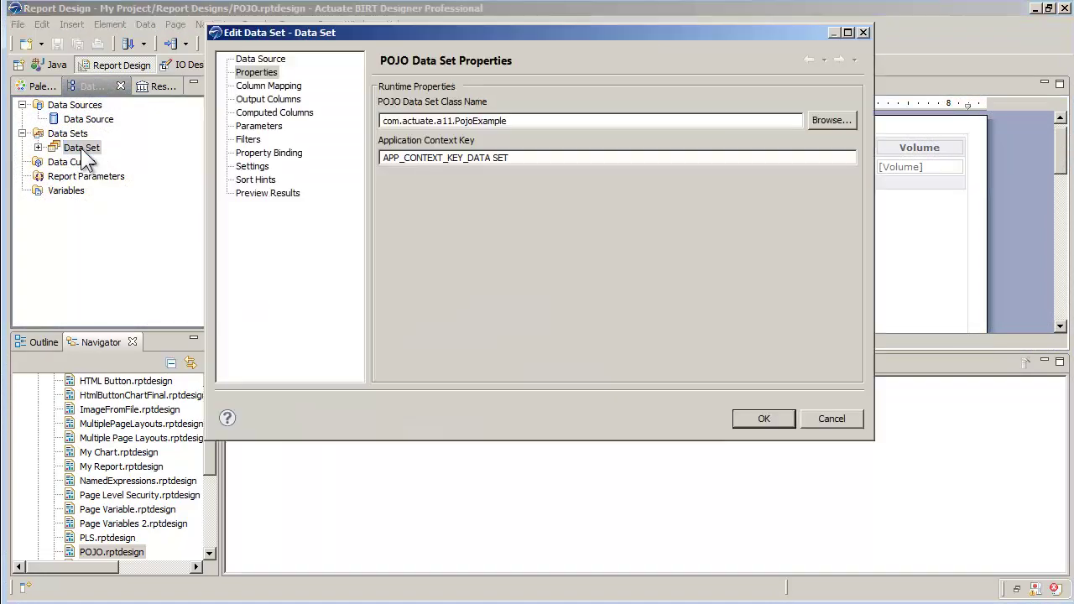
{"action": "left_click", "coordinate": [271, 128]}
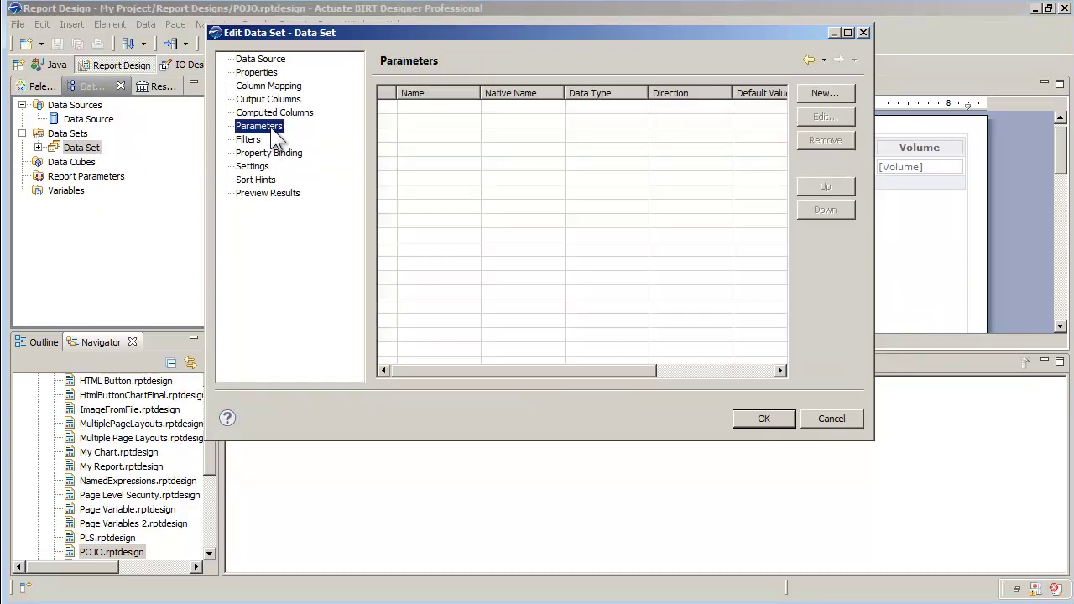
{"action": "left_click", "coordinate": [807, 96]}
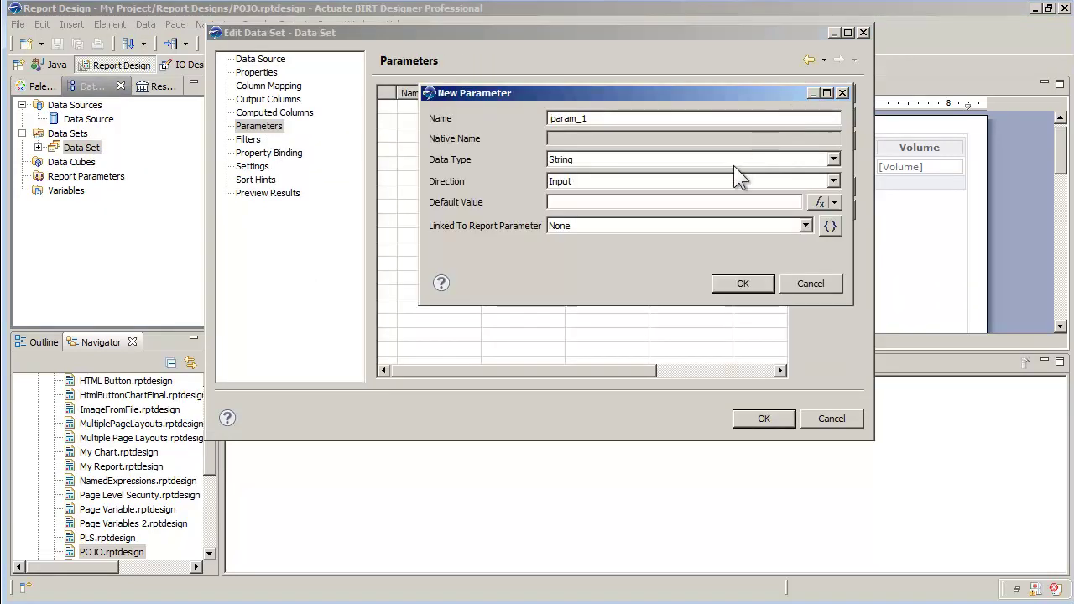
{"action": "left_click", "coordinate": [721, 202]}
{"action": "type", "text": "\"ABC\""}
{"action": "left_click", "coordinate": [761, 282]}
{"action": "left_click", "coordinate": [767, 419]}
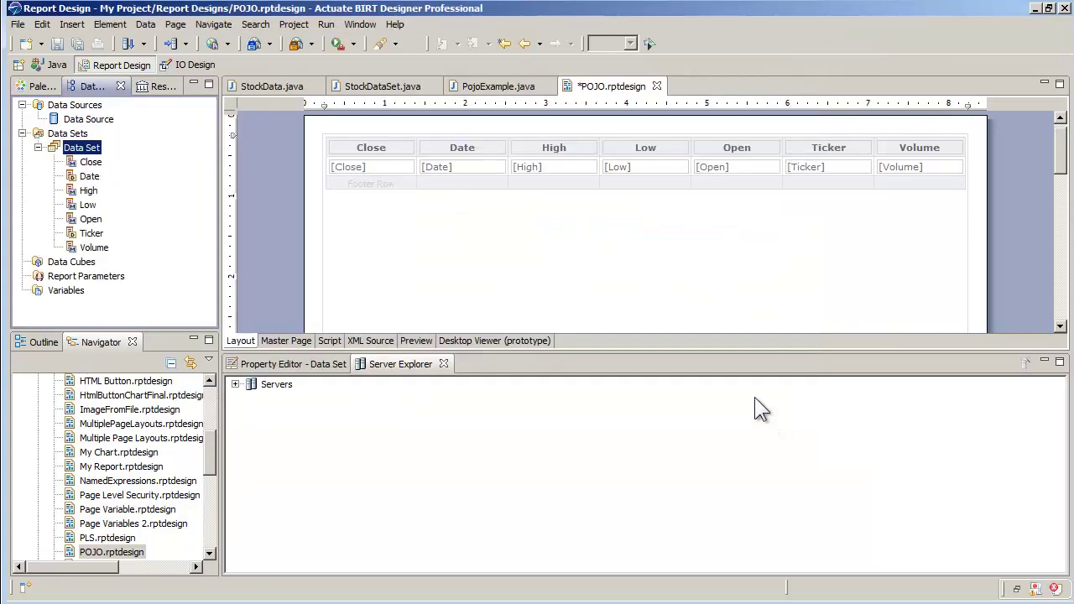
- Save POJO.rptdesign and bring up PojoExample.java in the Java perspective
{"action": "left_click", "coordinate": [55, 42]}
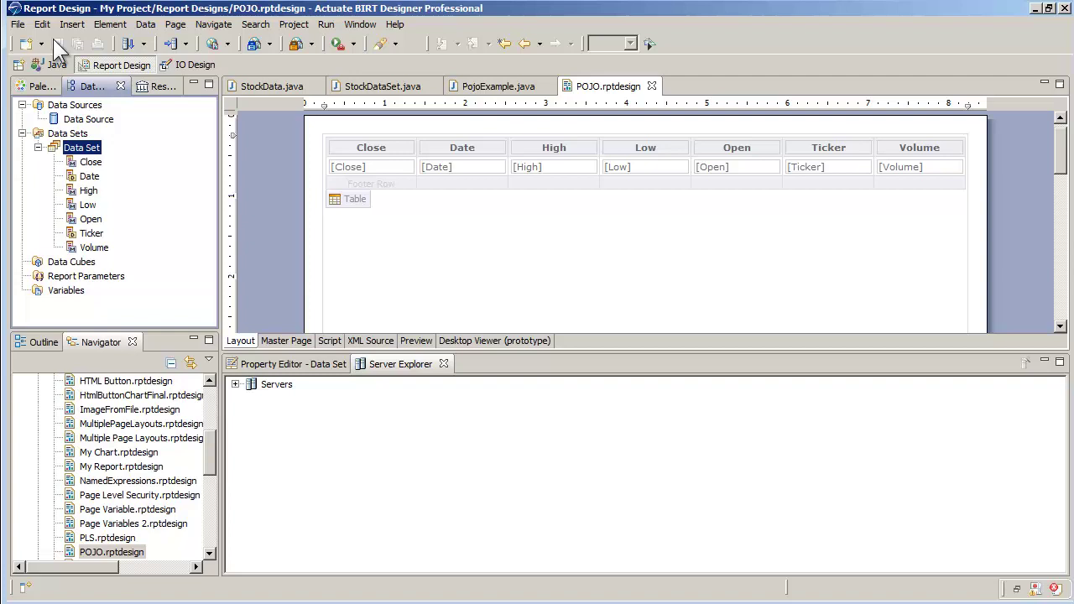
{"action": "left_click", "coordinate": [52, 64]}
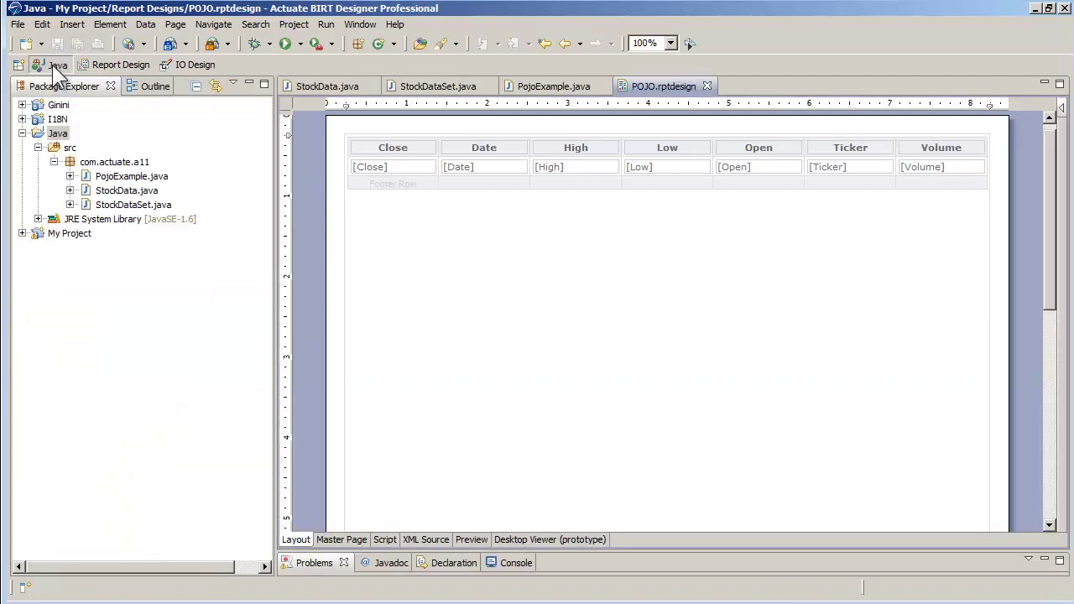
{"action": "left_click", "coordinate": [542, 86]}
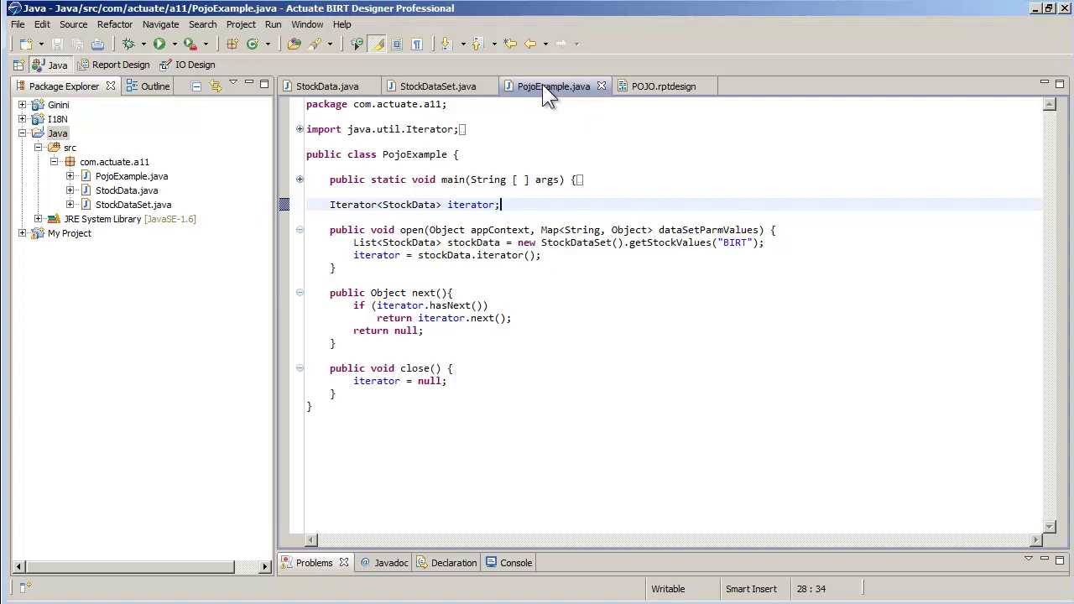
- Replace "BIRT" with (String) dataSetParmValues.get("param_1") in open() and save the file
{"action": "left_click_drag", "start_coordinate": [719, 243], "coordinate": [753, 242]}
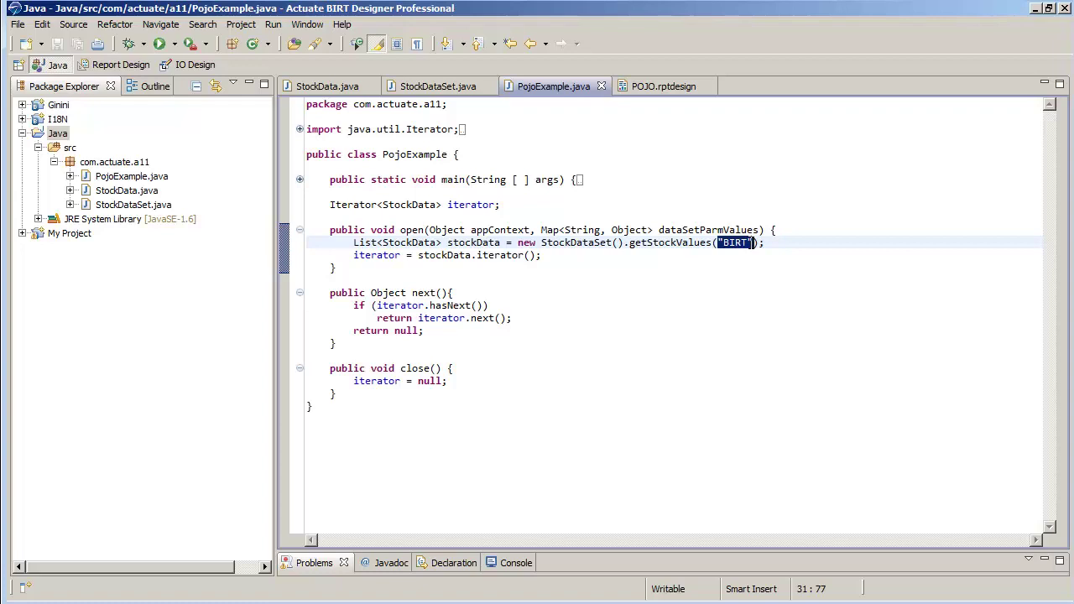
{"action": "type", "text": "(String) dataSetParmValues.get(\"param_1\")"}
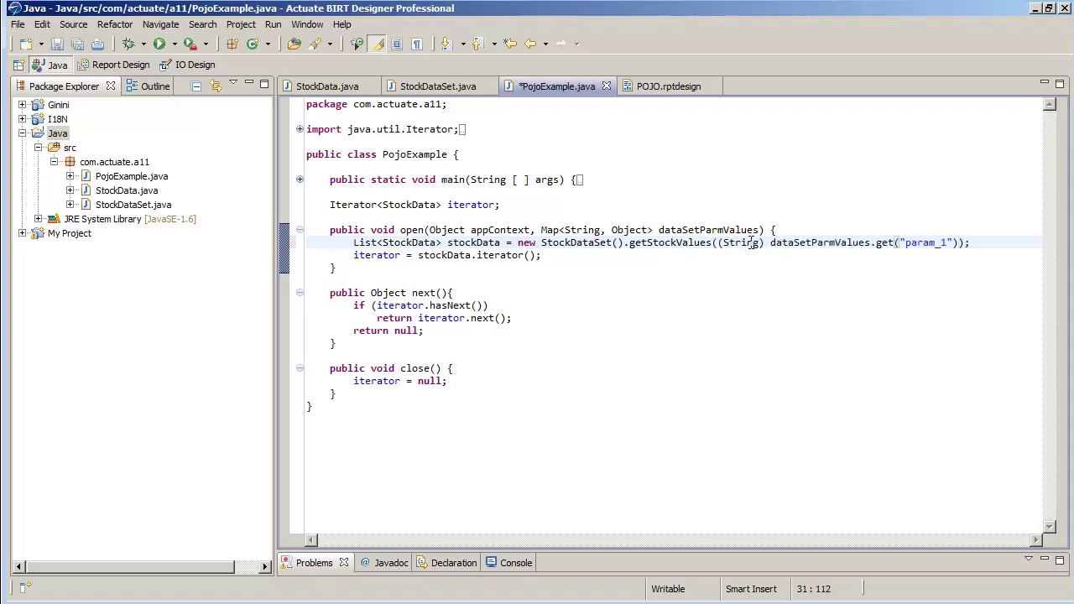
{"action": "left_click", "coordinate": [58, 43]}
- Export the Java project as a JAR to My Project/Pojo.jar, overwriting the existing file
{"action": "right_click", "coordinate": [57, 132]}
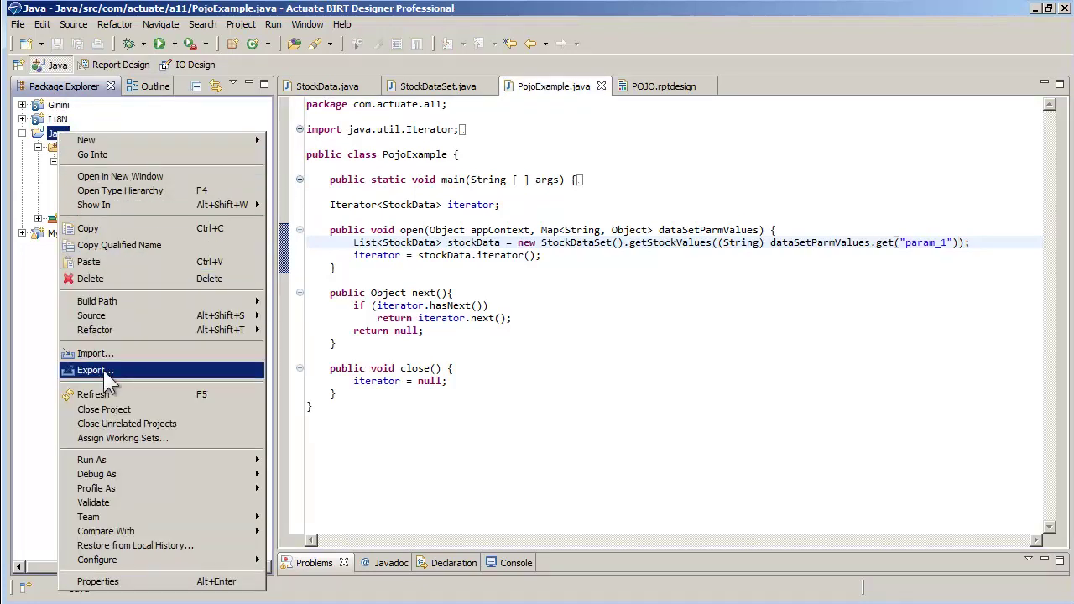
{"action": "left_click", "coordinate": [94, 370]}
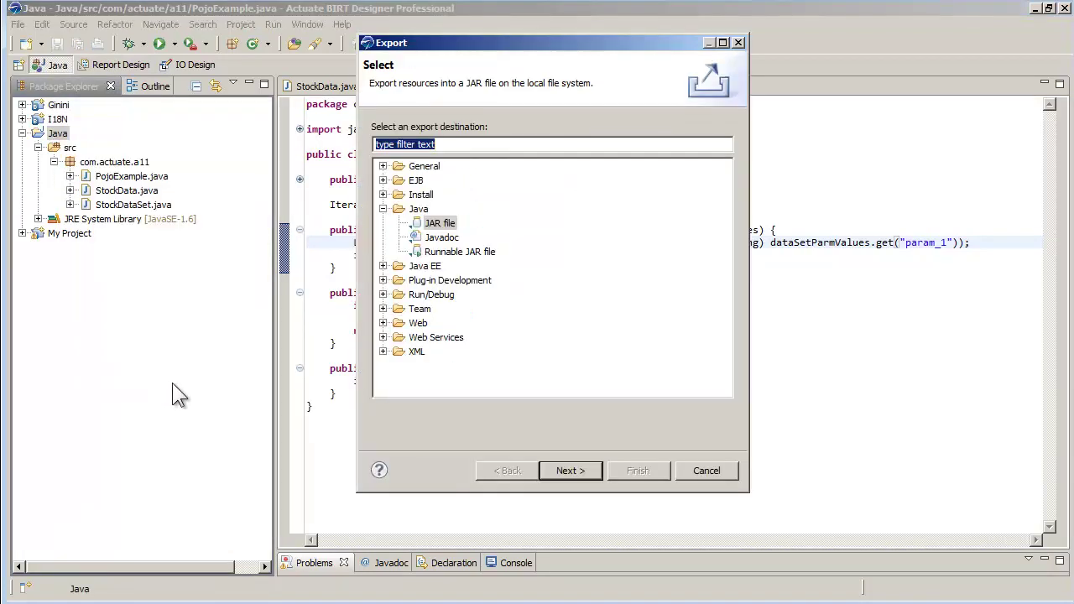
{"action": "left_click", "coordinate": [563, 471]}
{"action": "left_click", "coordinate": [707, 546]}
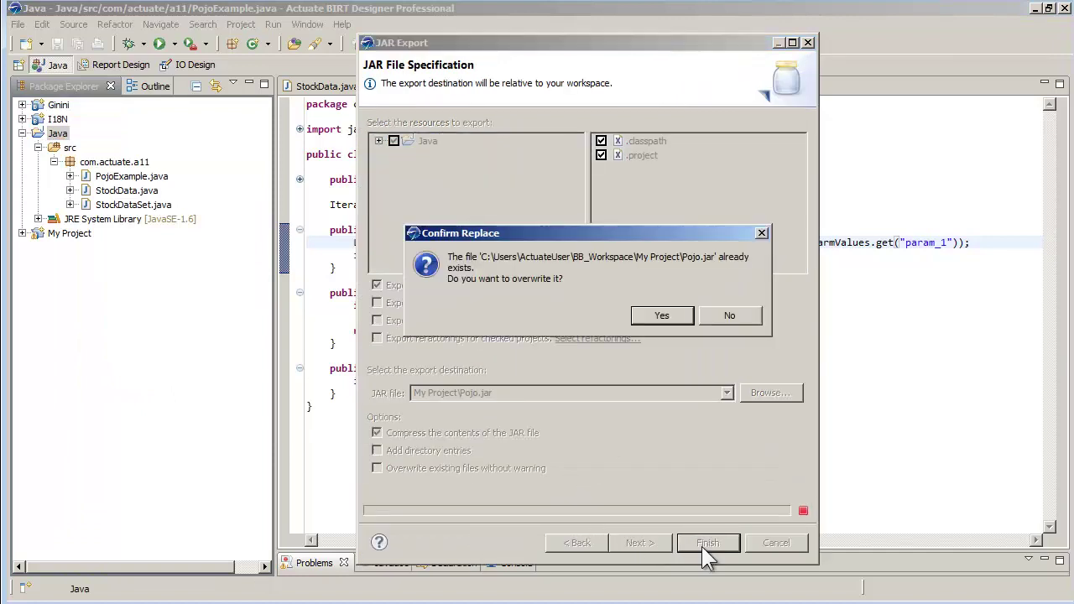
{"action": "left_click", "coordinate": [661, 316]}
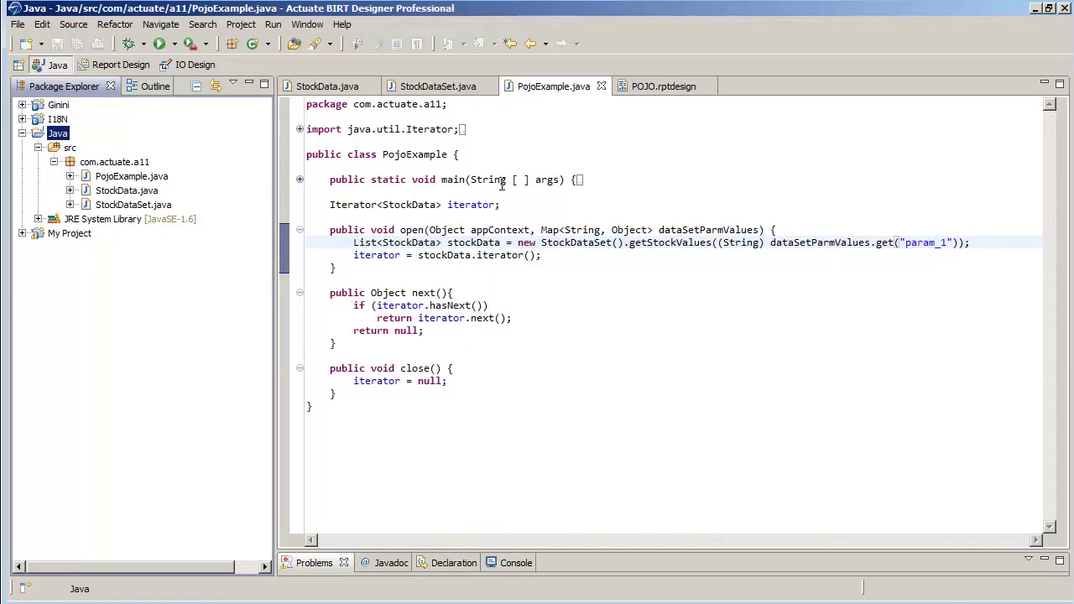
- Return to POJO.rptdesign in the Report Design perspective and preview its ABC stock rows
{"action": "left_click", "coordinate": [117, 64]}
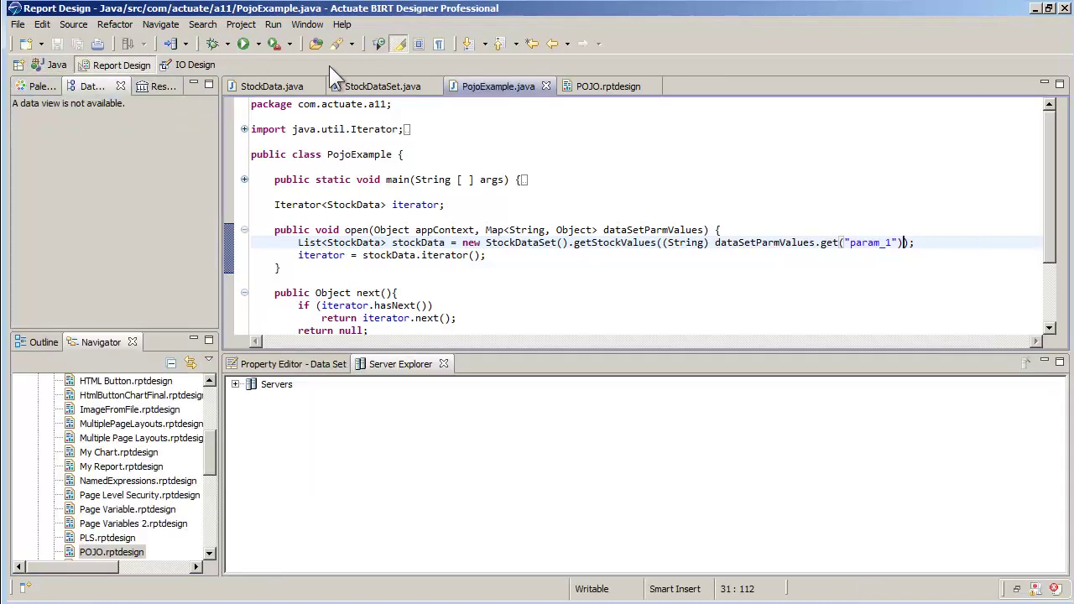
{"action": "left_click", "coordinate": [590, 87]}
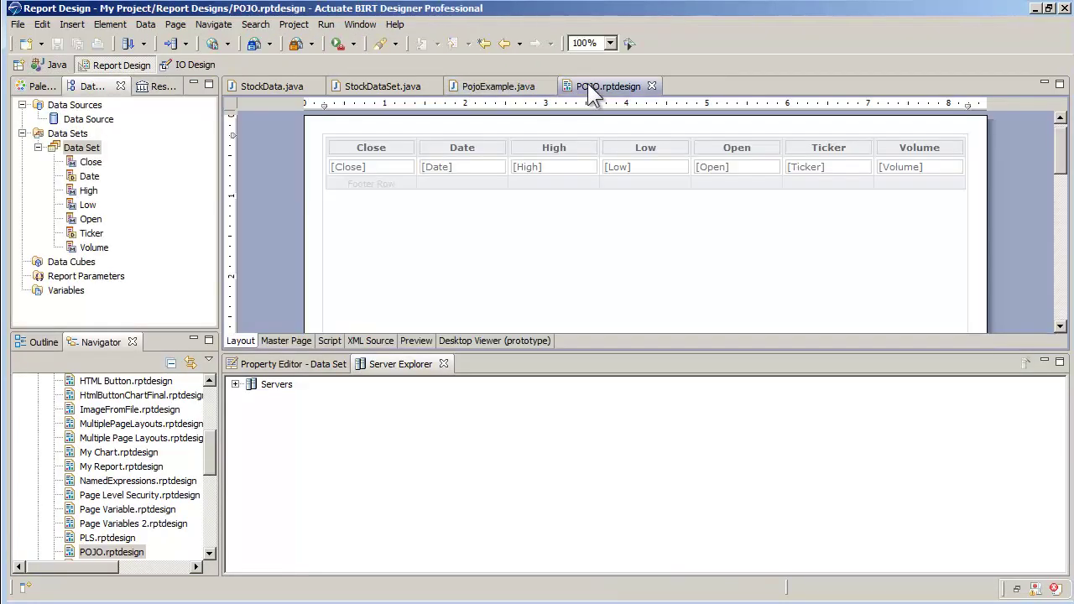
{"action": "left_click", "coordinate": [415, 341]}
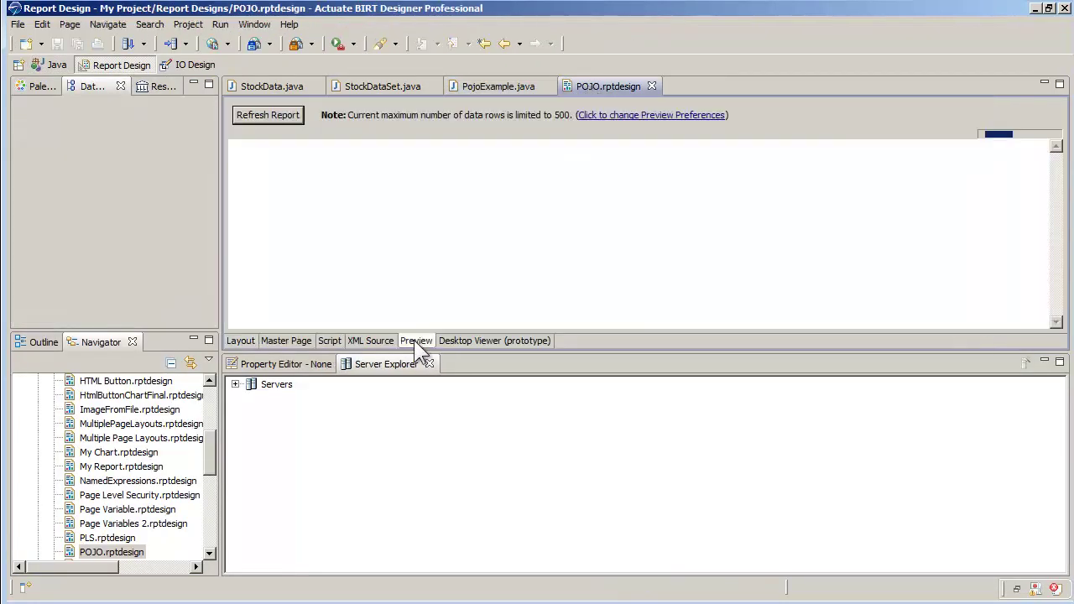